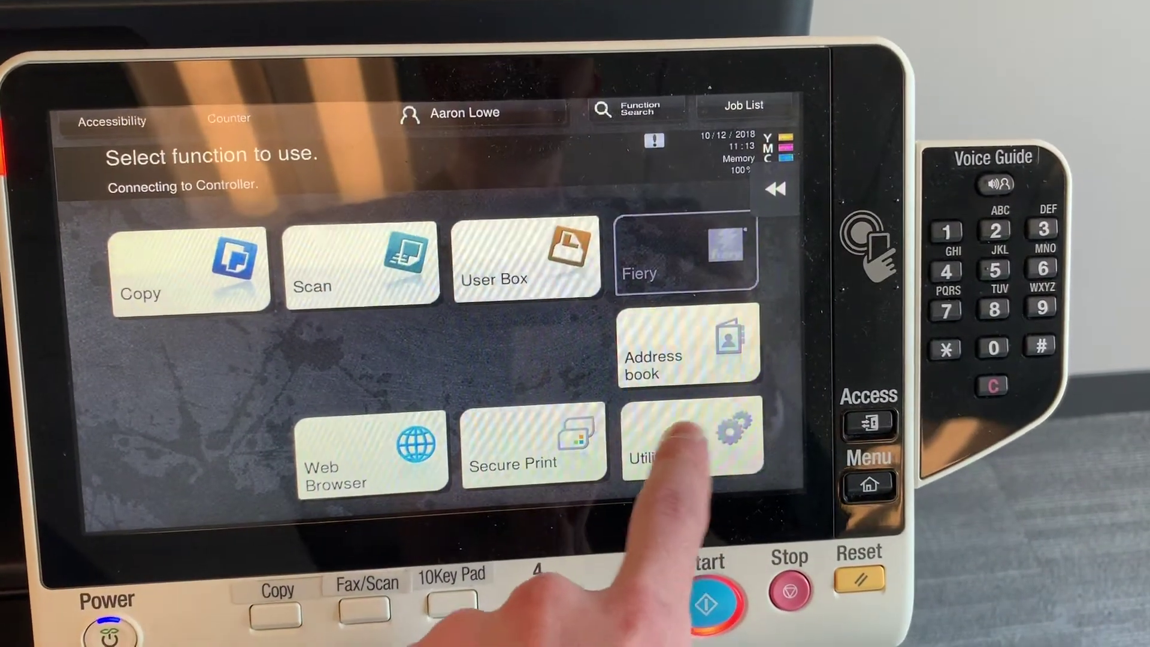
View Device Information under Utility to read the printer's IPv4 address 10.10.93.16.
{"action": "left_click", "coordinate": [720, 427]}
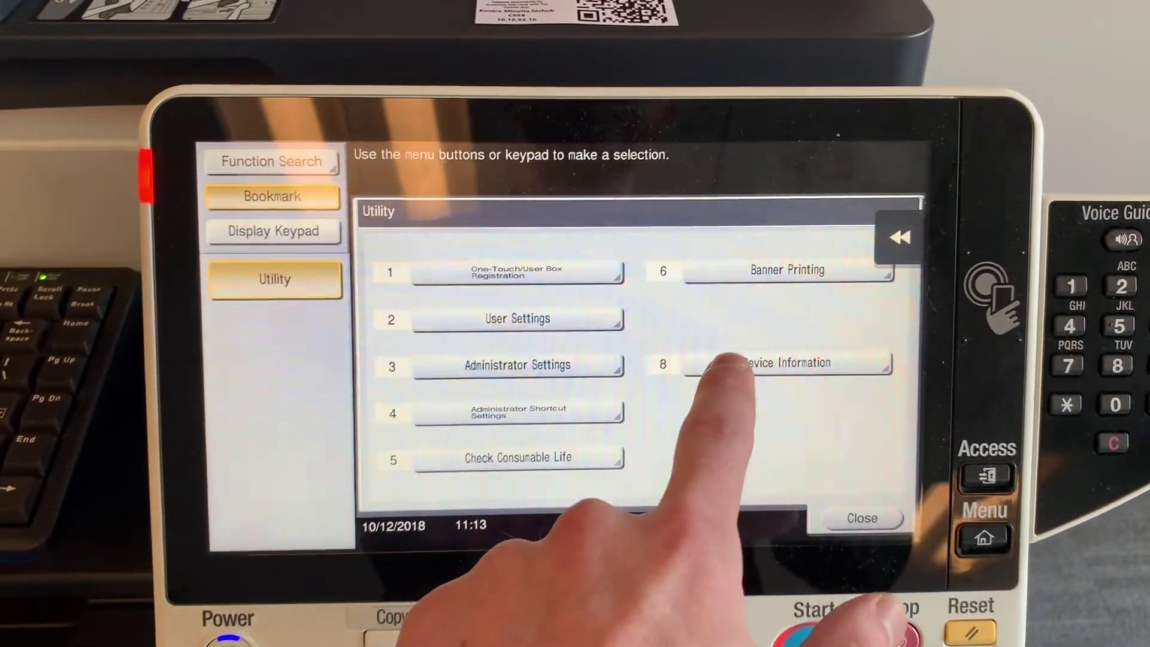
{"action": "left_click", "coordinate": [674, 307]}
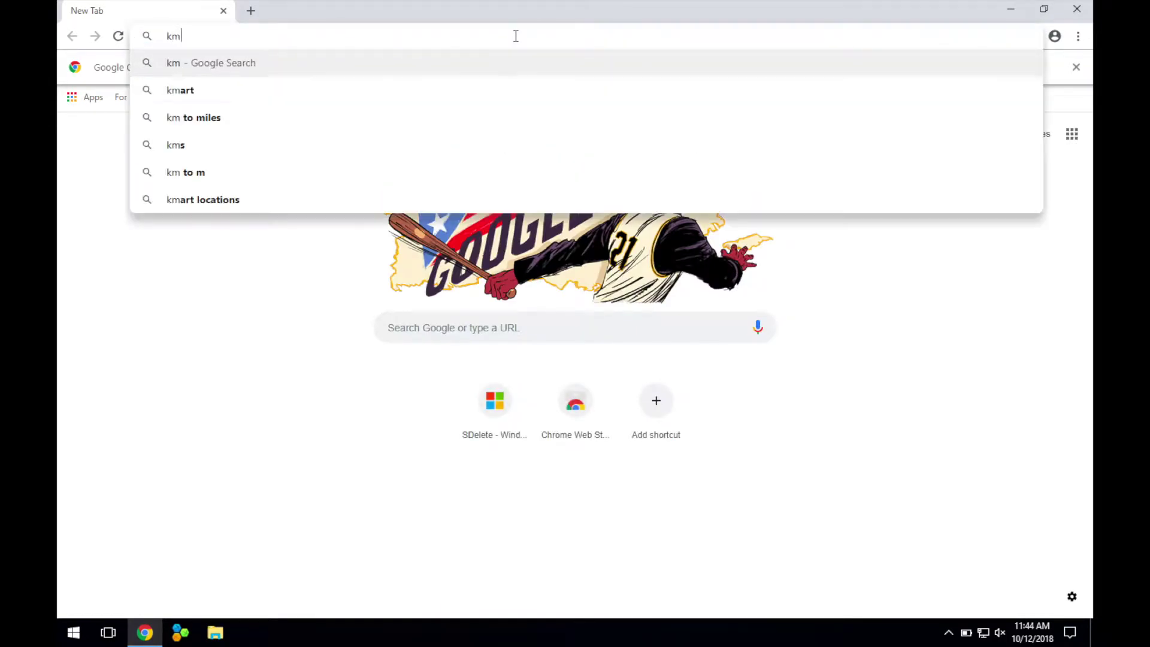
{"action": "type", "text": "bs"}
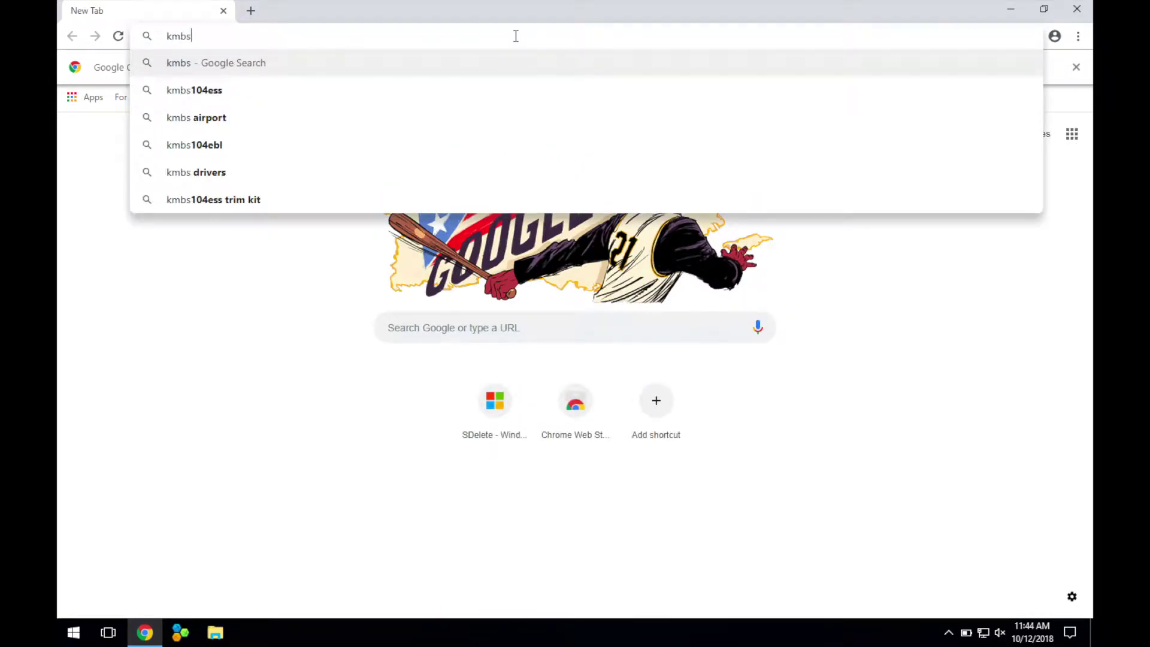
{"action": "type", "text": ".konicami"}
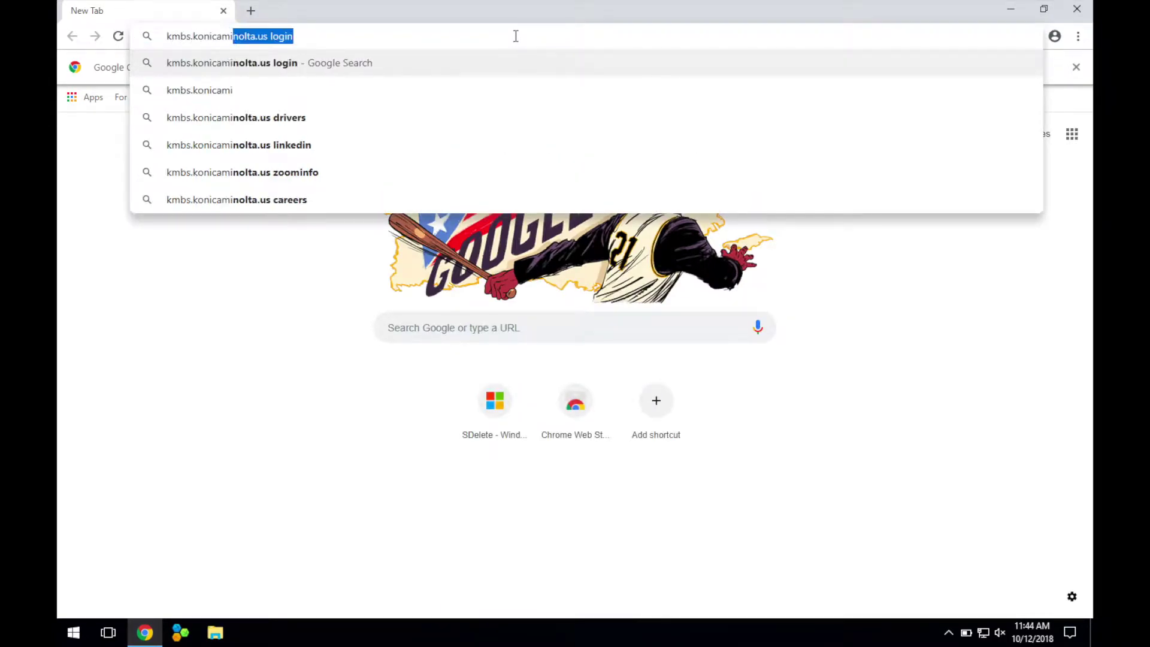
{"action": "type", "text": "nolta."}
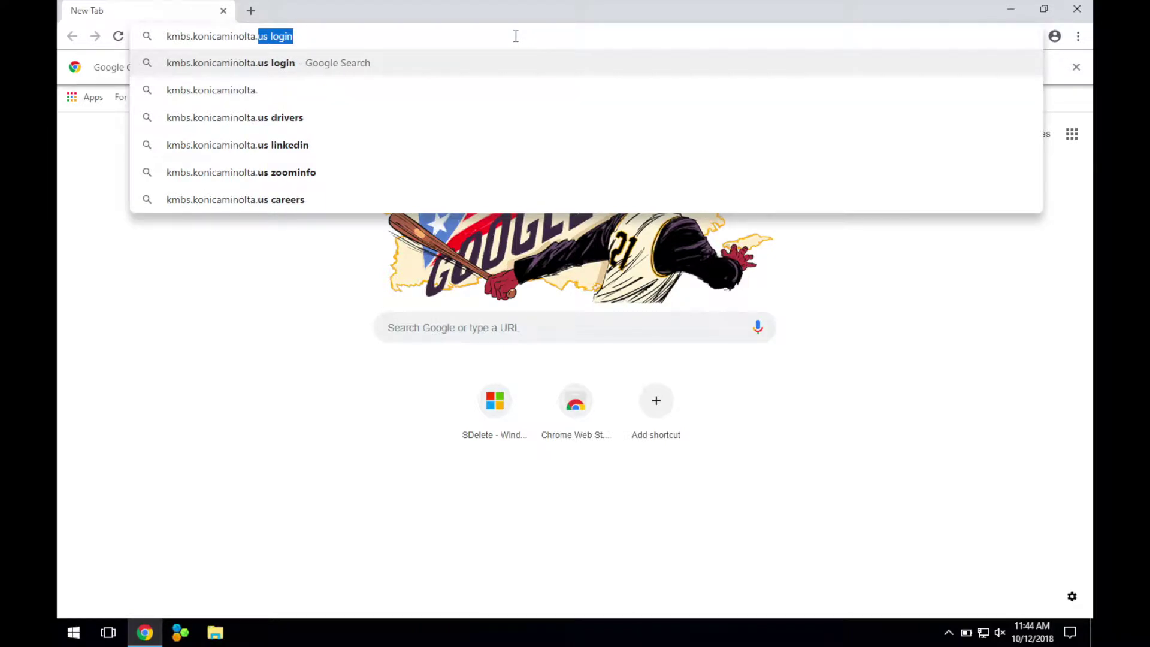
{"action": "type", "text": "us"}
Load kmbs.konicaminolta.us in Chrome.
{"action": "key", "text": "Return"}
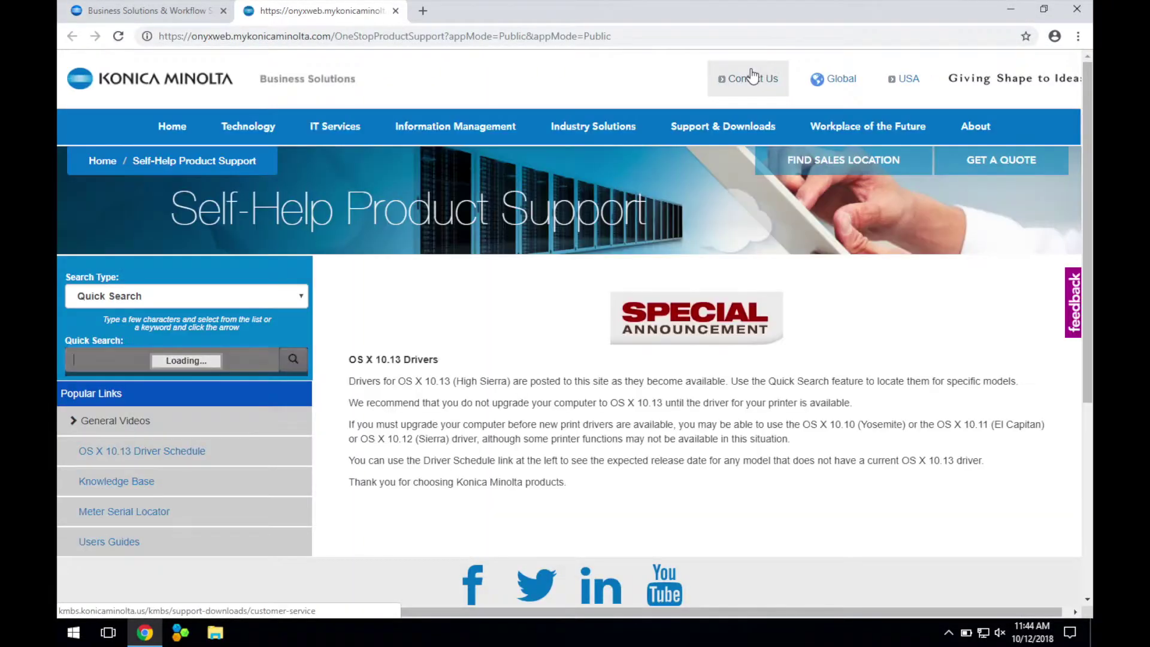
Search the support site for c658 and choose bizhub C658.
{"action": "left_click", "coordinate": [238, 359]}
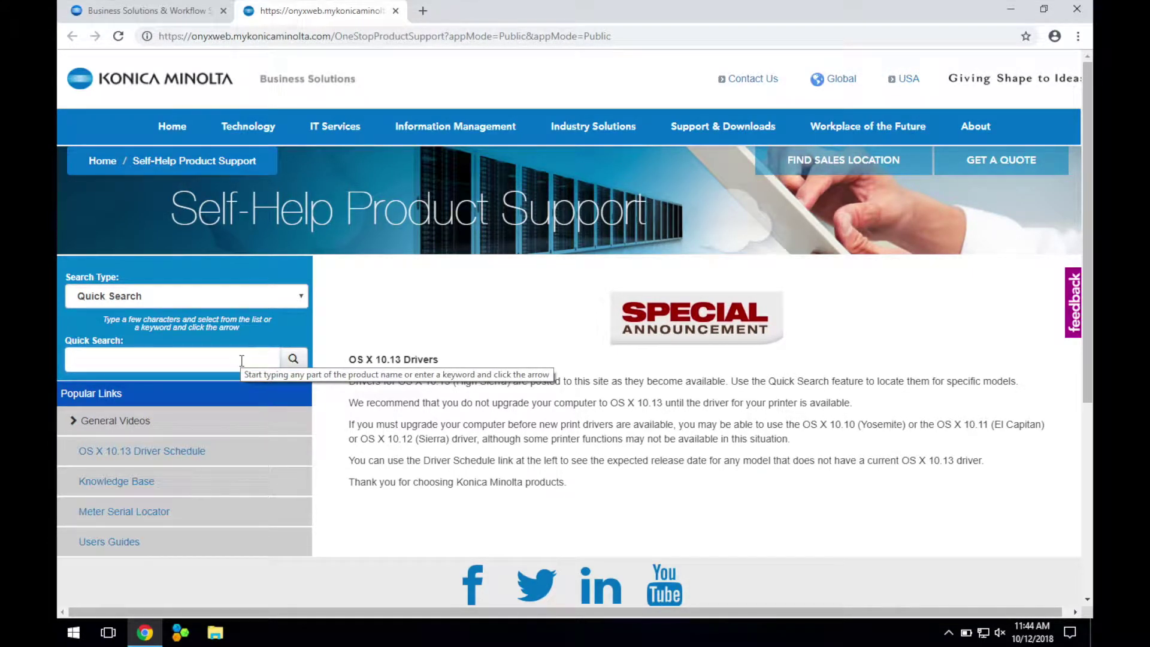
{"action": "type", "text": "c65"}
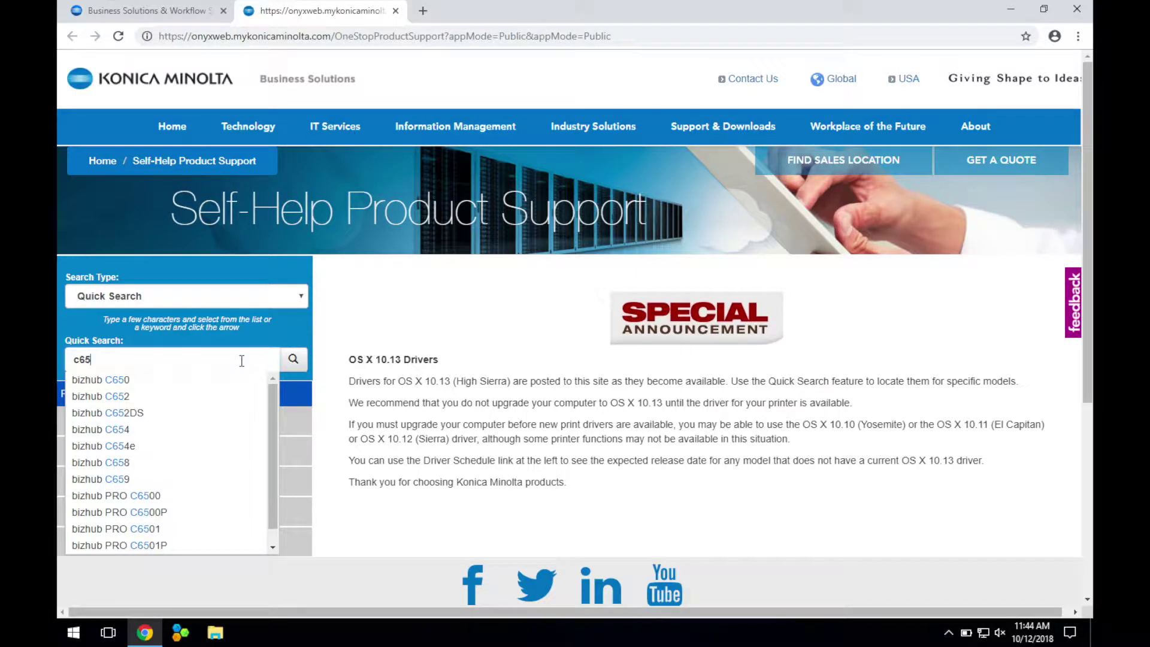
{"action": "type", "text": "8"}
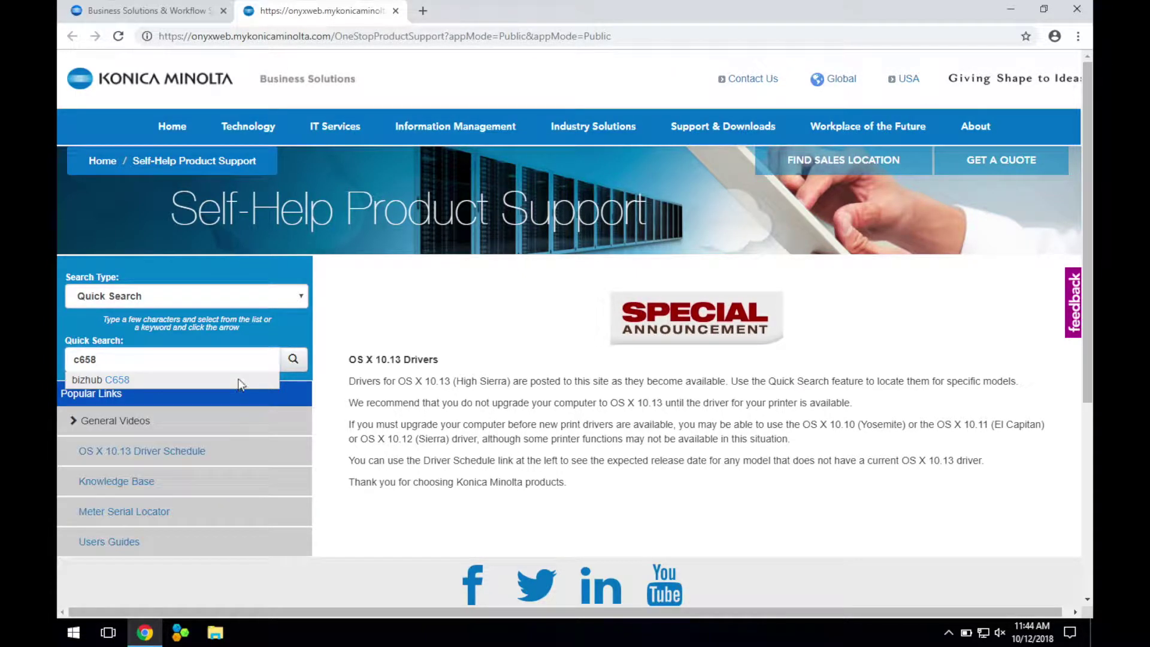
{"action": "left_click", "coordinate": [238, 380]}
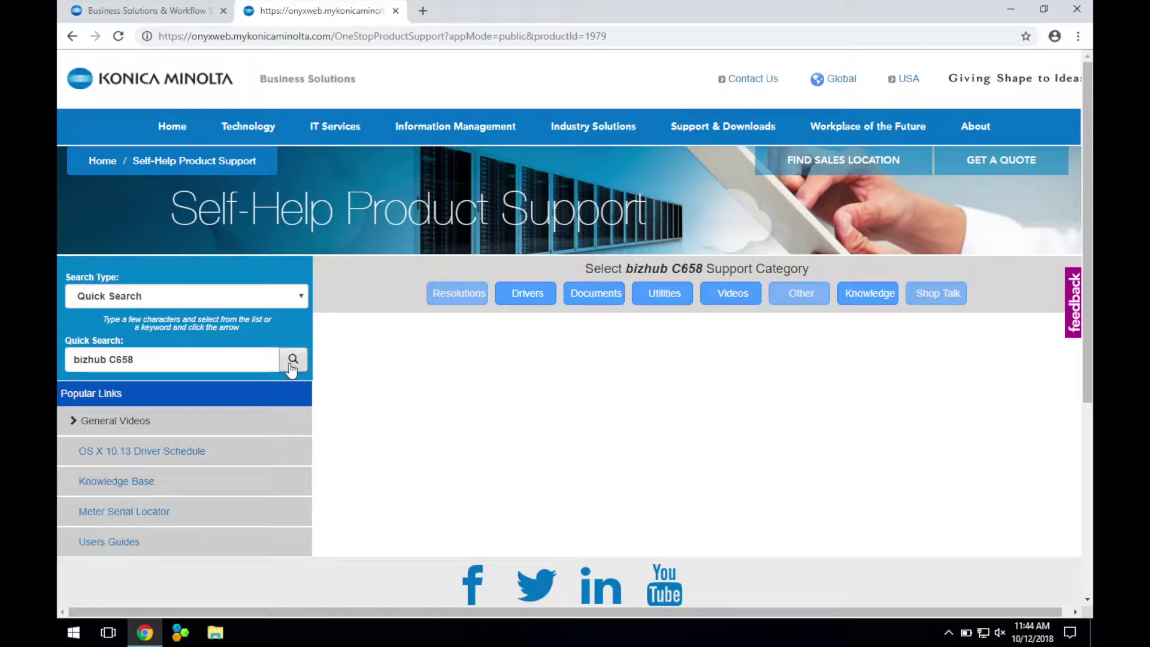
Show the bizhub C658 drivers and expand the Windows_10_64-Bit PCL list.
{"action": "left_click", "coordinate": [538, 293]}
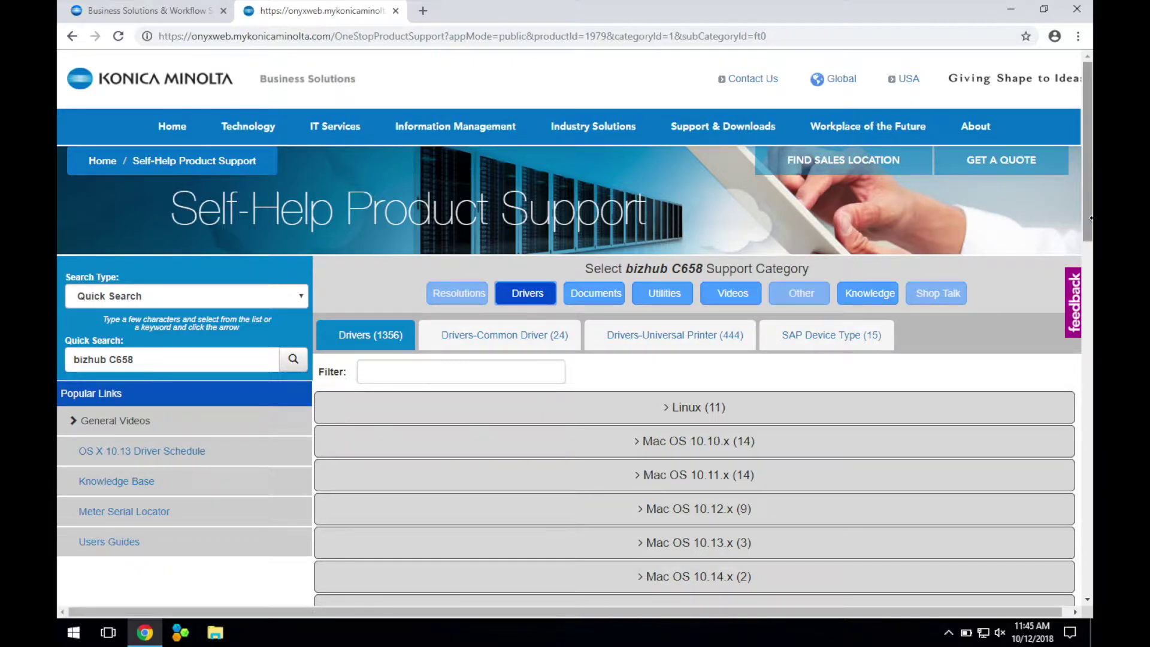
{"action": "left_click_drag", "start_coordinate": [1088, 225], "coordinate": [1078, 485]}
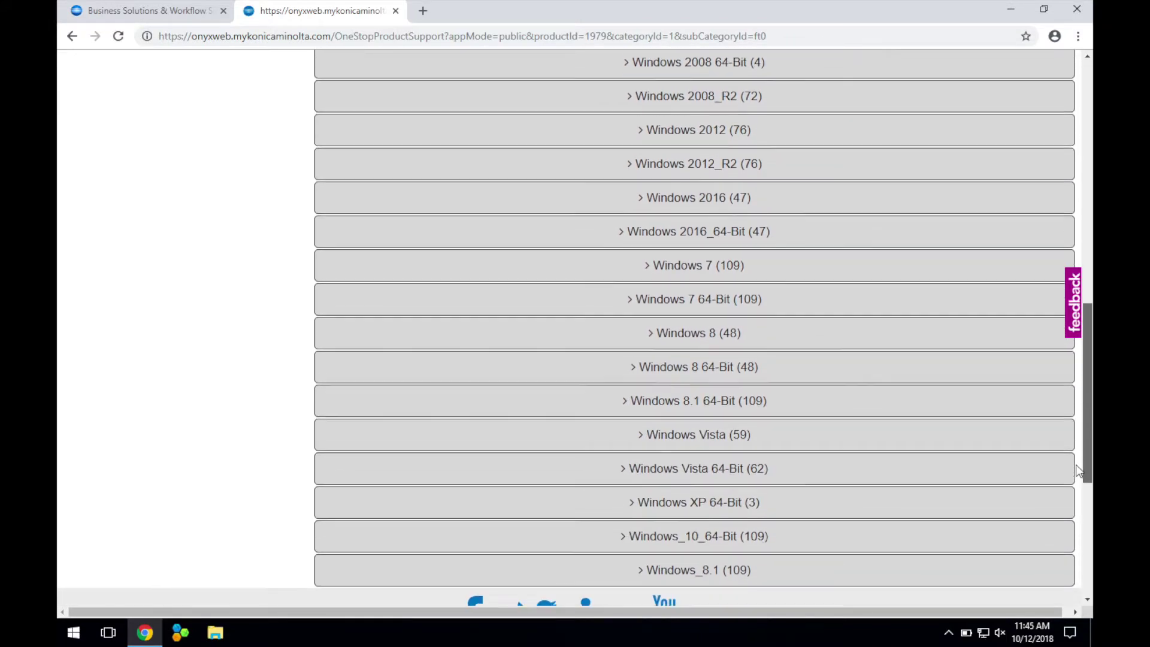
{"action": "left_click", "coordinate": [765, 483]}
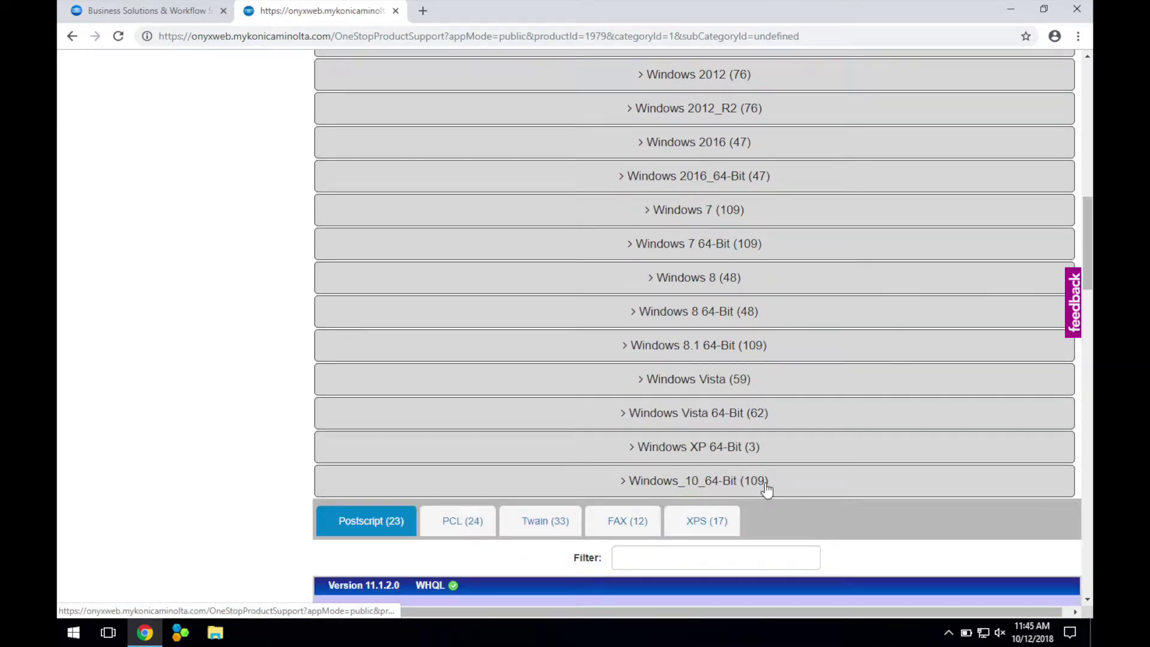
{"action": "scroll", "coordinate": [703, 504], "scroll_direction": "down", "scroll_amount": 1}
{"action": "scroll", "coordinate": [704, 505], "scroll_direction": "down", "scroll_amount": 2}
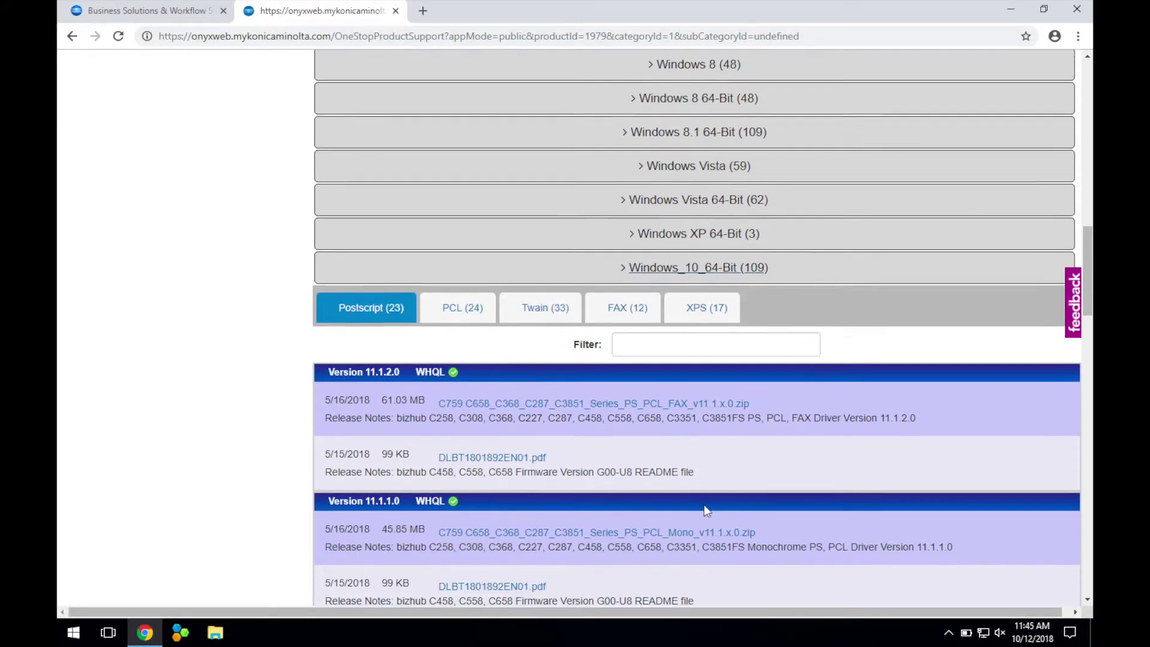
{"action": "scroll", "coordinate": [705, 506], "scroll_direction": "down", "scroll_amount": 1}
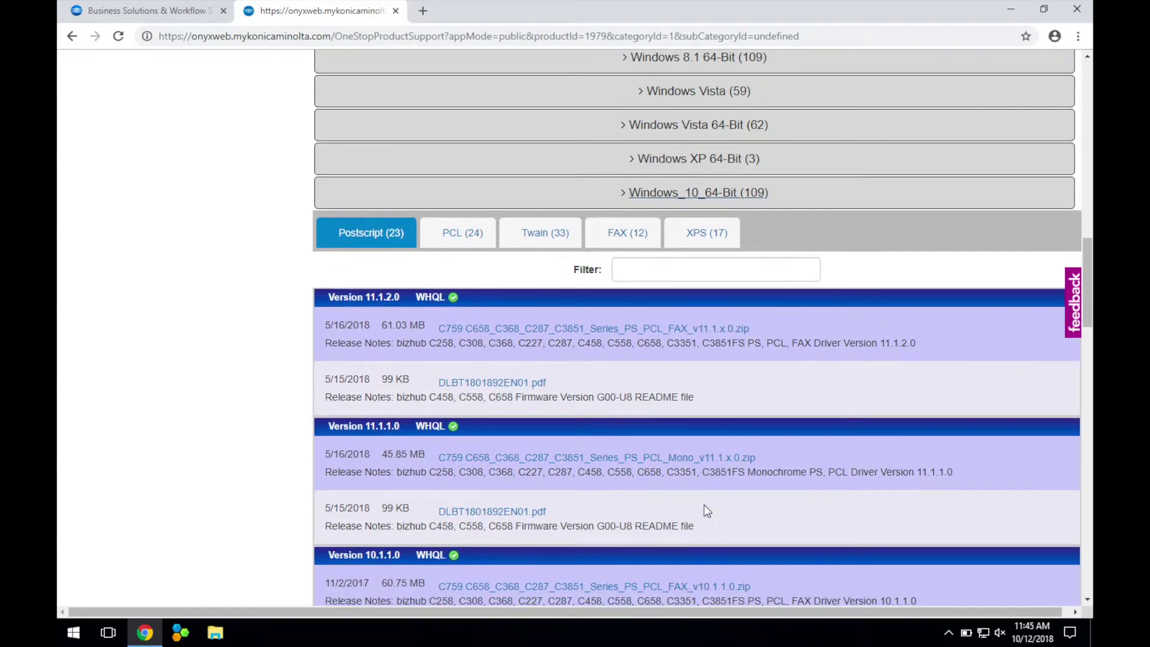
{"action": "left_click", "coordinate": [463, 237]}
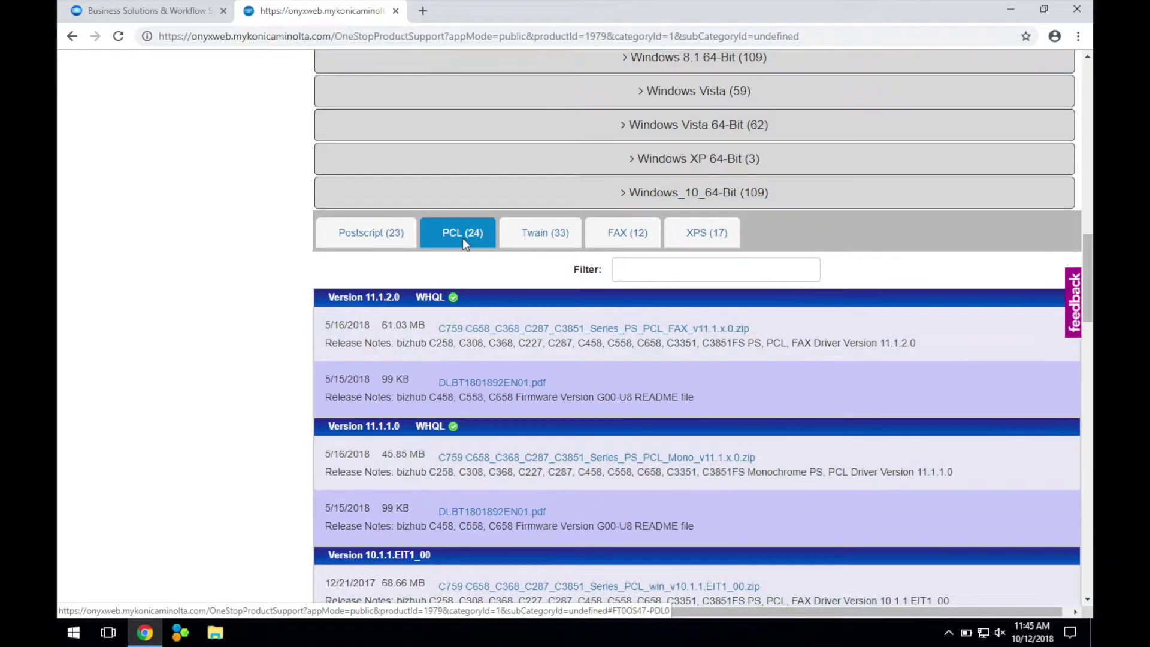
Download the v11.1.2.0 PS/PCL/FAX driver zip and reveal its download options.
{"action": "left_click", "coordinate": [555, 330]}
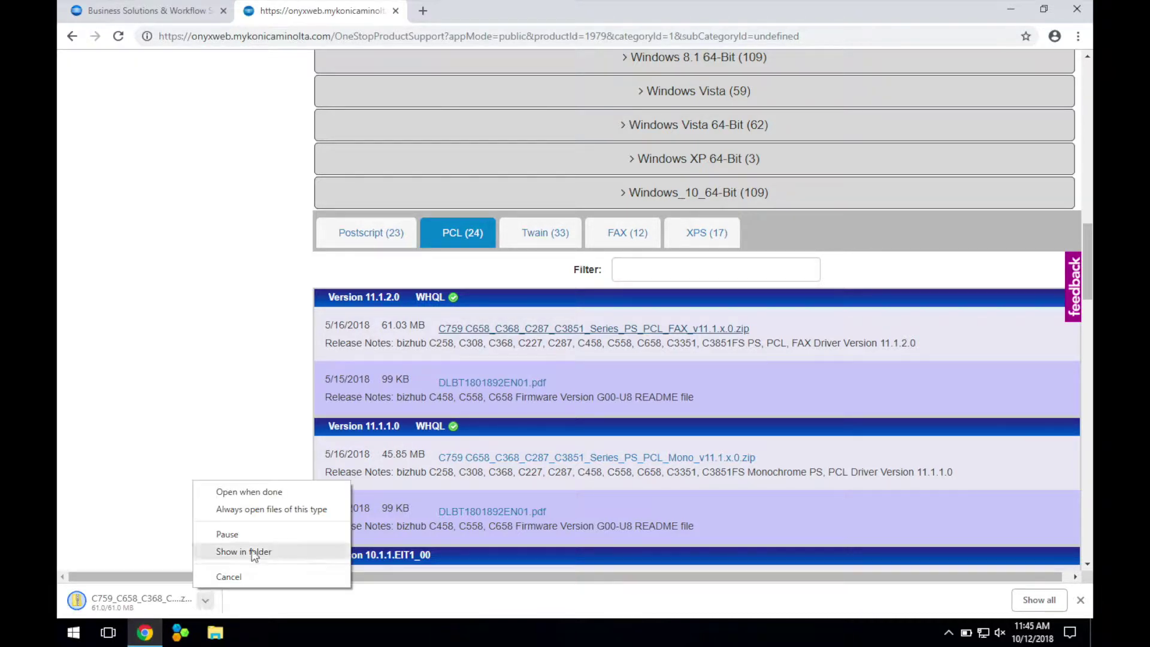
{"action": "left_click", "coordinate": [205, 601]}
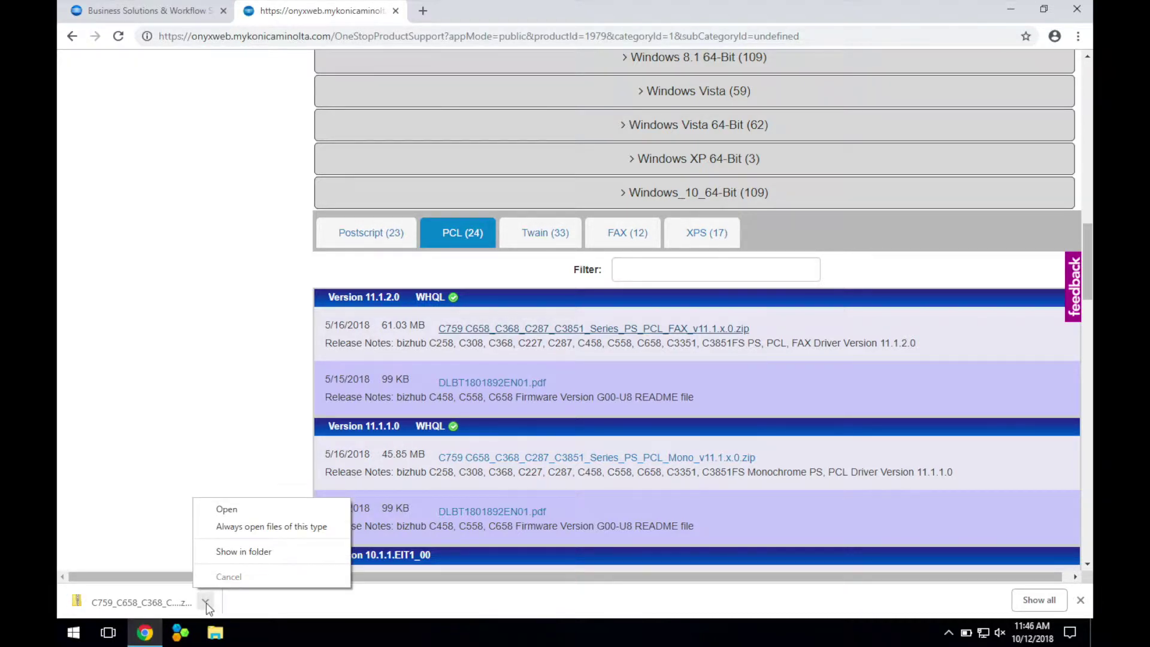
Extract the downloaded driver zip into its own folder in Downloads.
{"action": "left_click", "coordinate": [233, 553]}
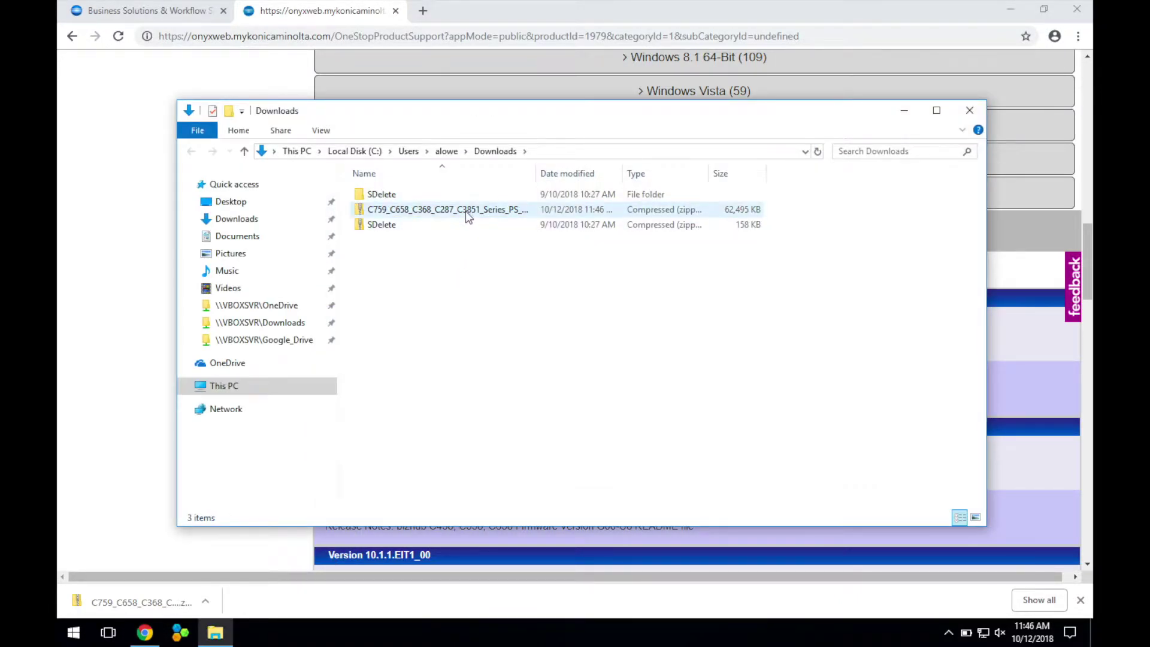
{"action": "left_click", "coordinate": [466, 212]}
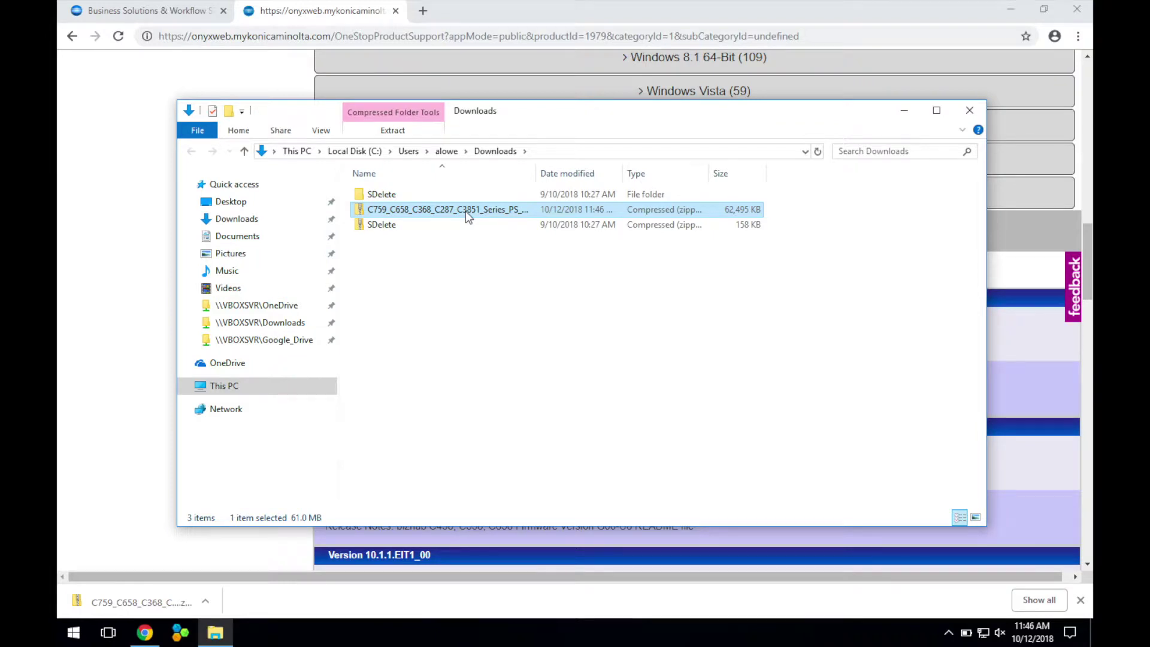
{"action": "right_click", "coordinate": [465, 216]}
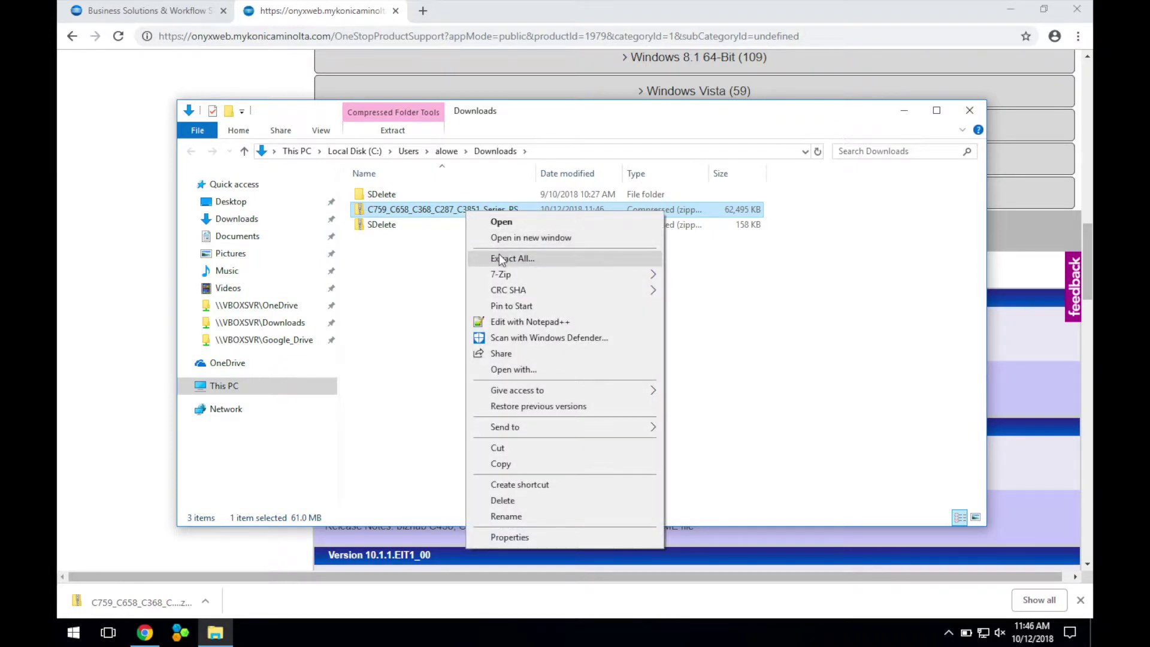
{"action": "left_click", "coordinate": [527, 263]}
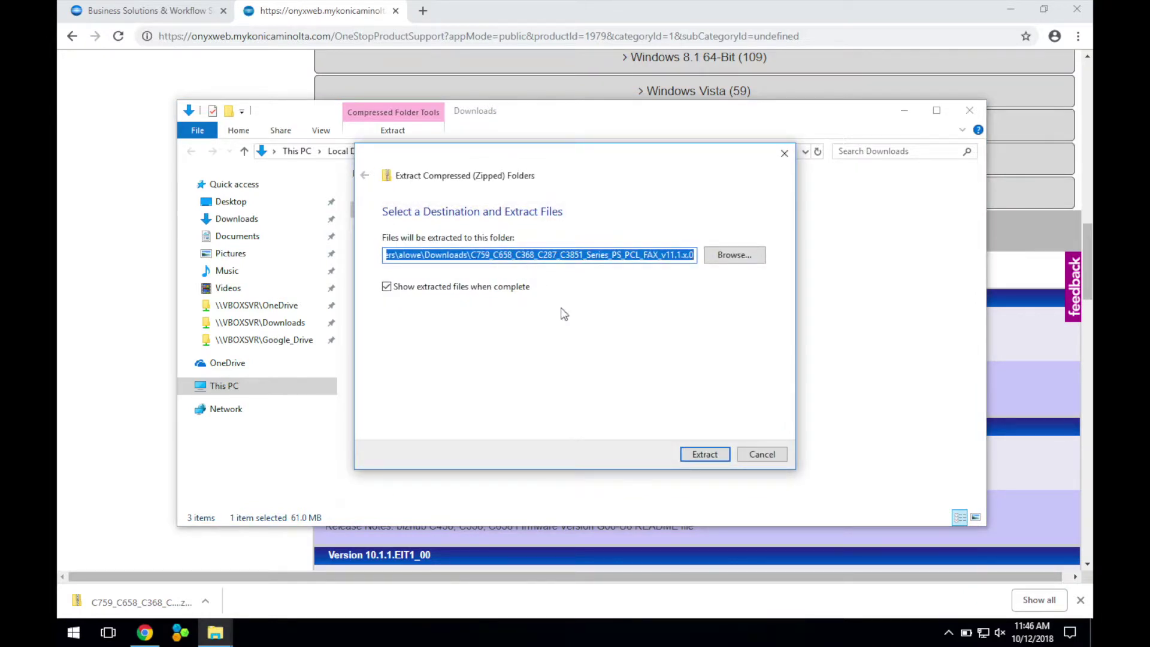
{"action": "left_click", "coordinate": [705, 457]}
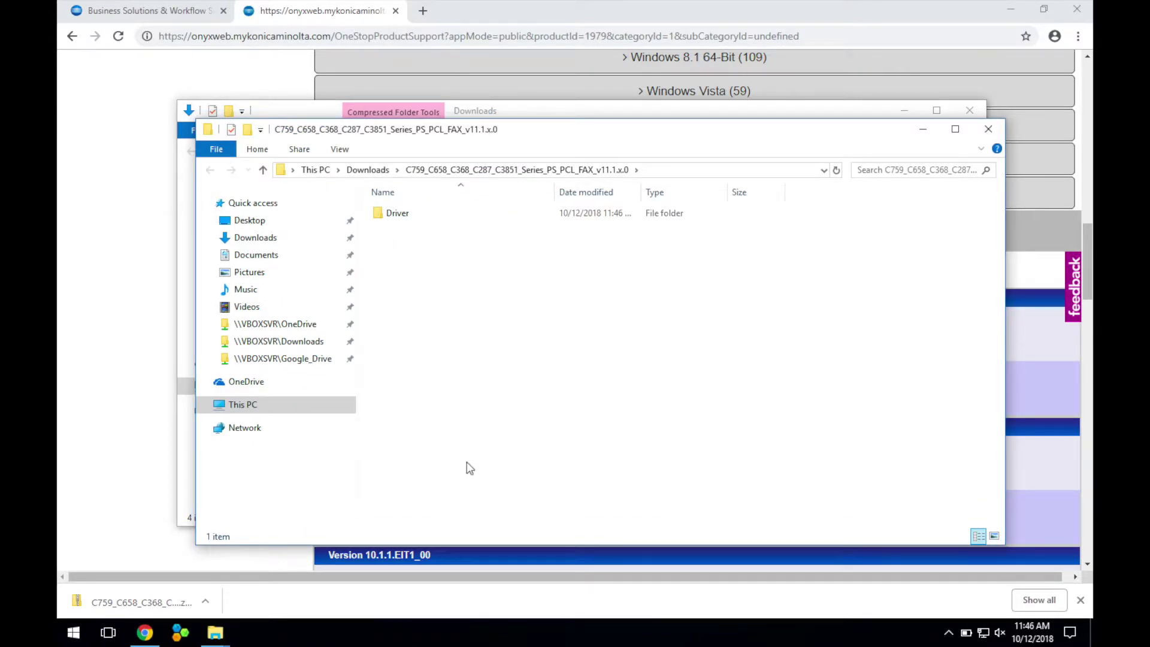
{"action": "mouse_move", "coordinate": [275, 486]}
{"action": "left_click", "coordinate": [74, 634]}
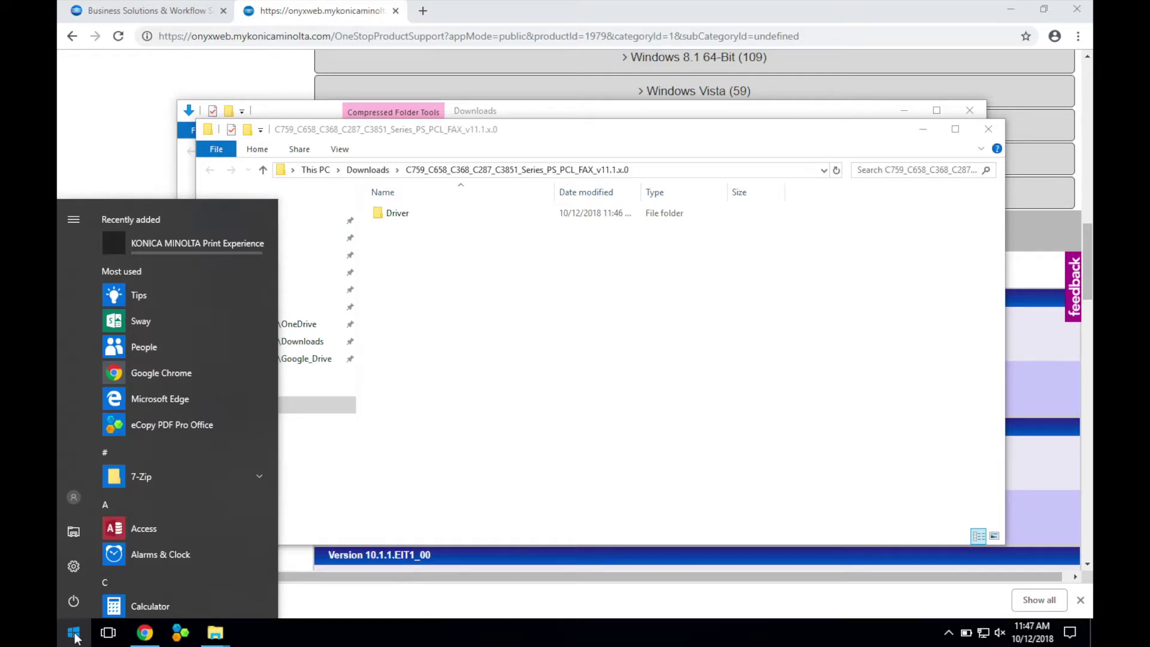
{"action": "type", "text": "cont"}
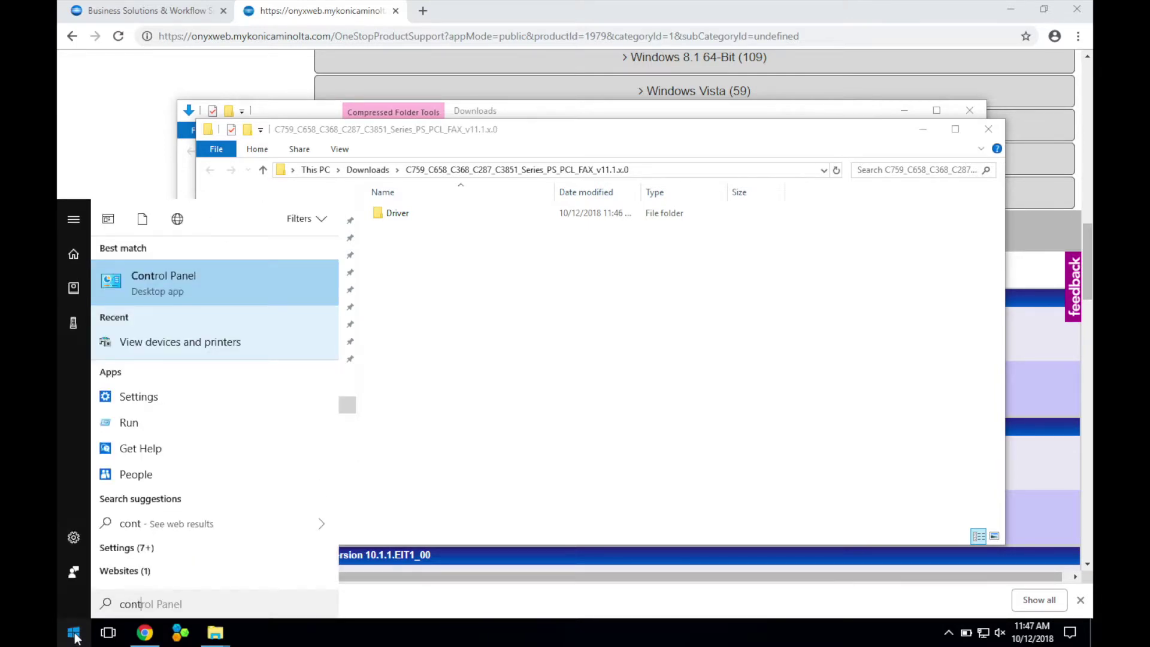
{"action": "type", "text": "rol"}
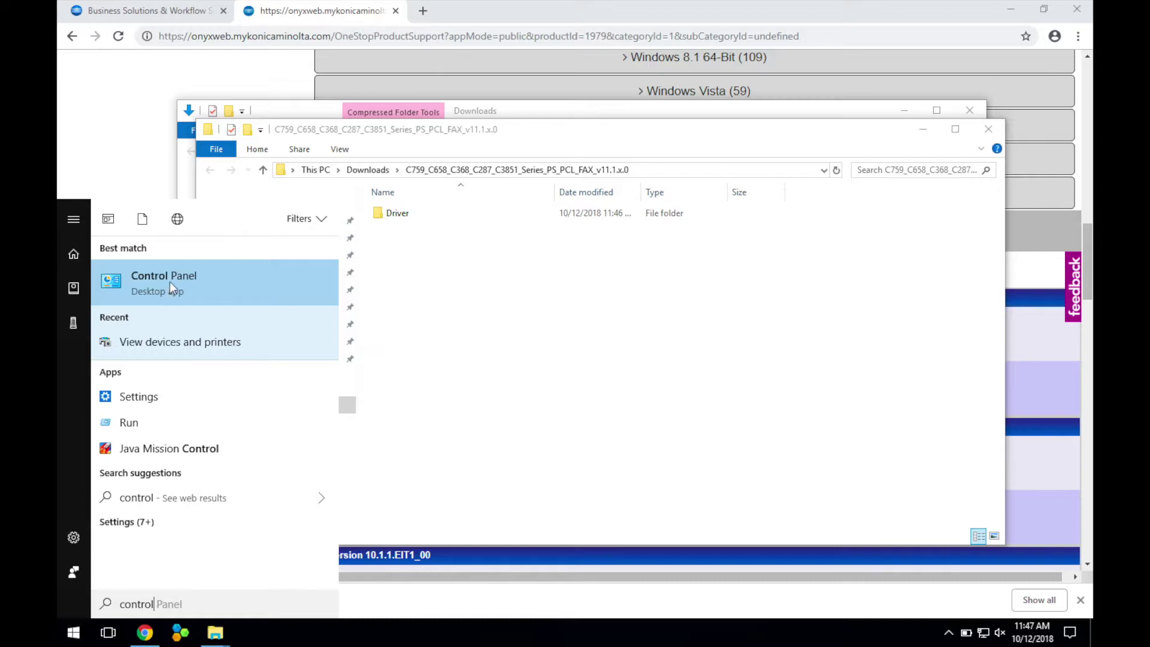
Launch Control Panel from the Start menu search for 'control'.
{"action": "left_click", "coordinate": [170, 281]}
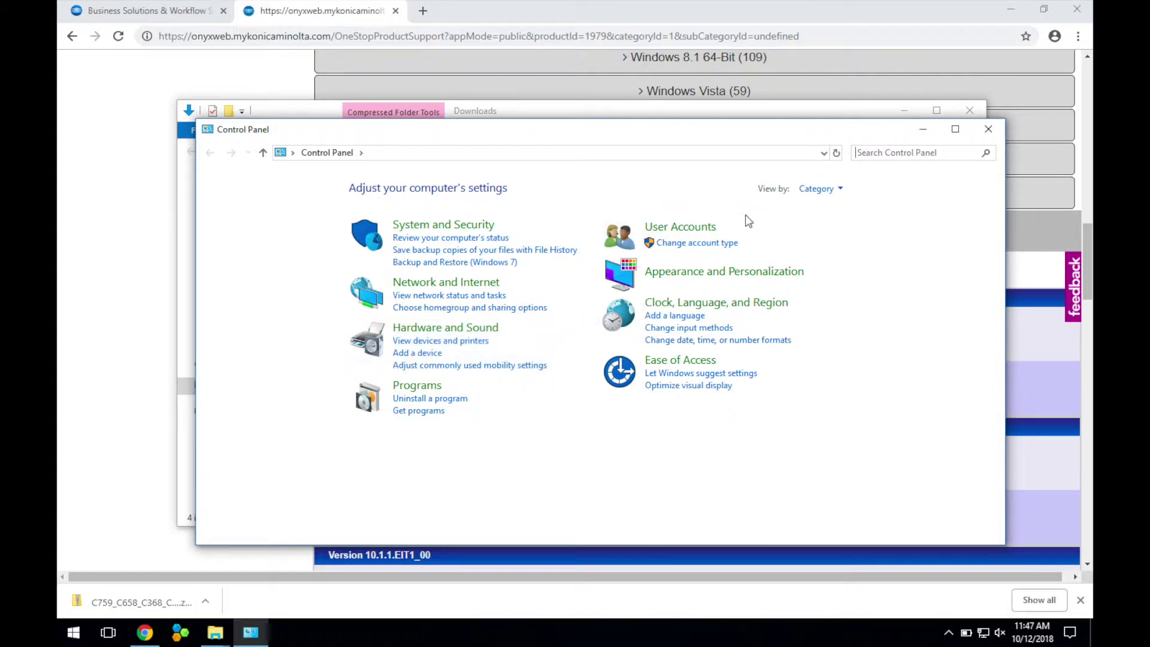
View Control Panel as small icons and go to Devices and Printers.
{"action": "left_click", "coordinate": [839, 190]}
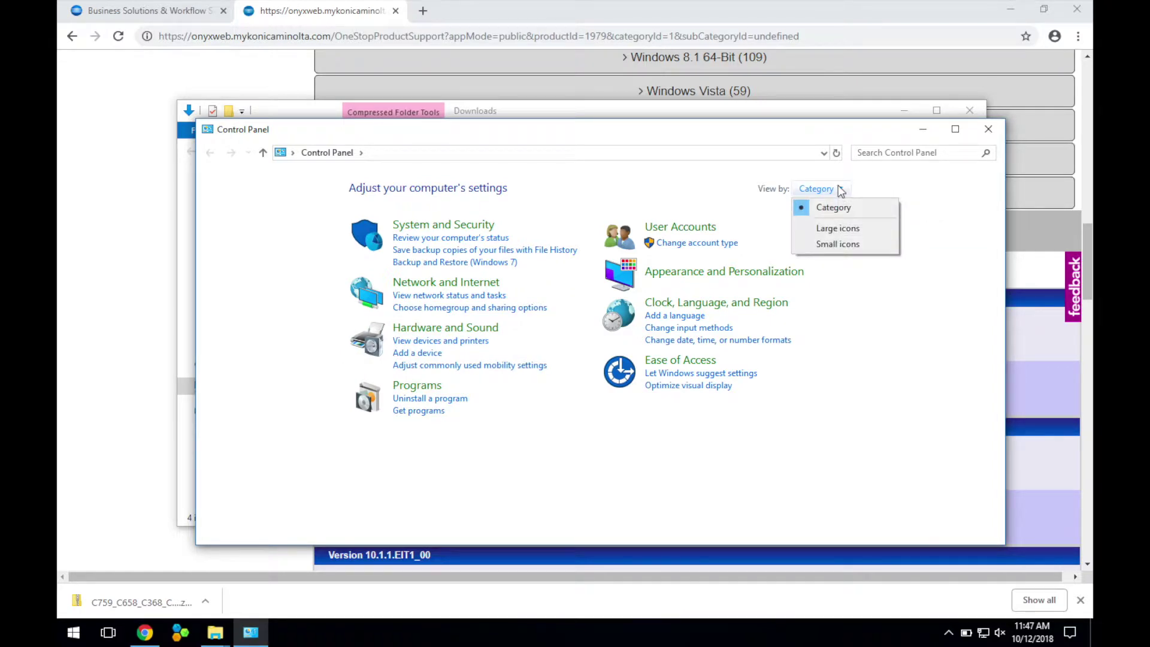
{"action": "left_click", "coordinate": [820, 242]}
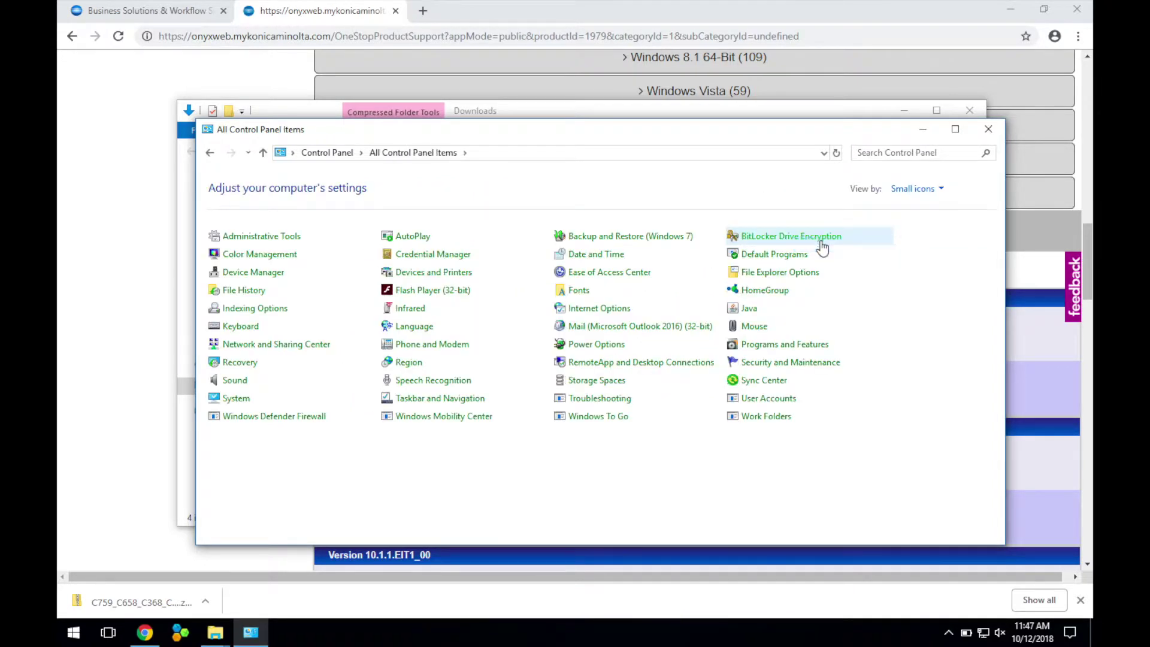
{"action": "left_click", "coordinate": [448, 275]}
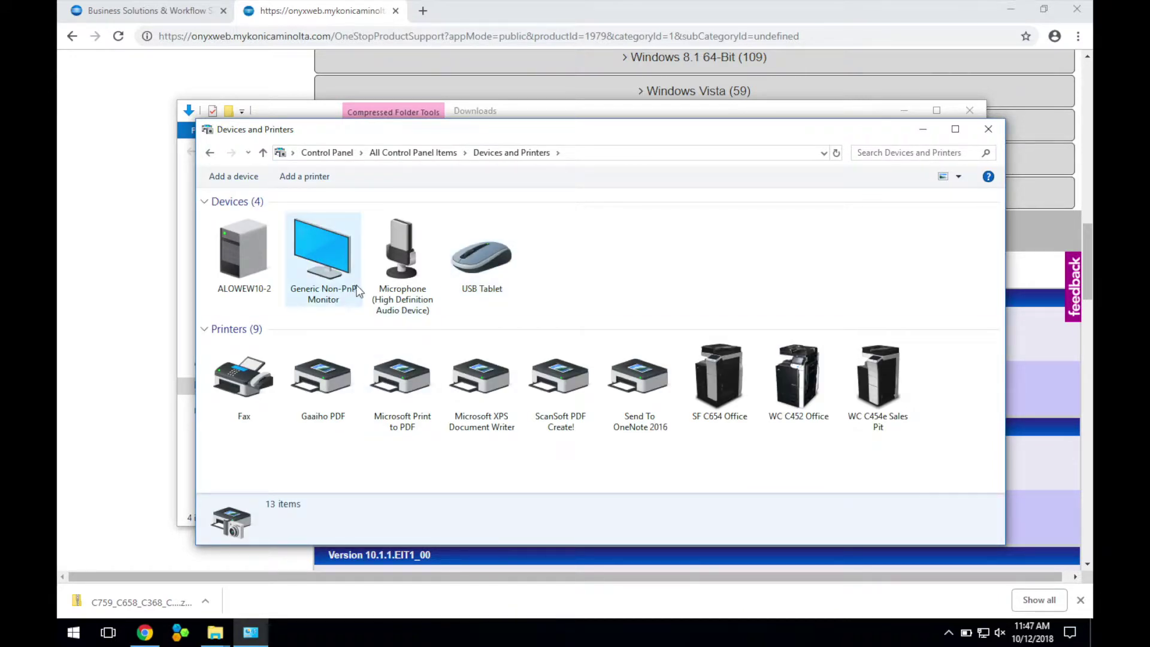
Start Add a printer and choose adding by TCP/IP address or hostname.
{"action": "left_click", "coordinate": [318, 183]}
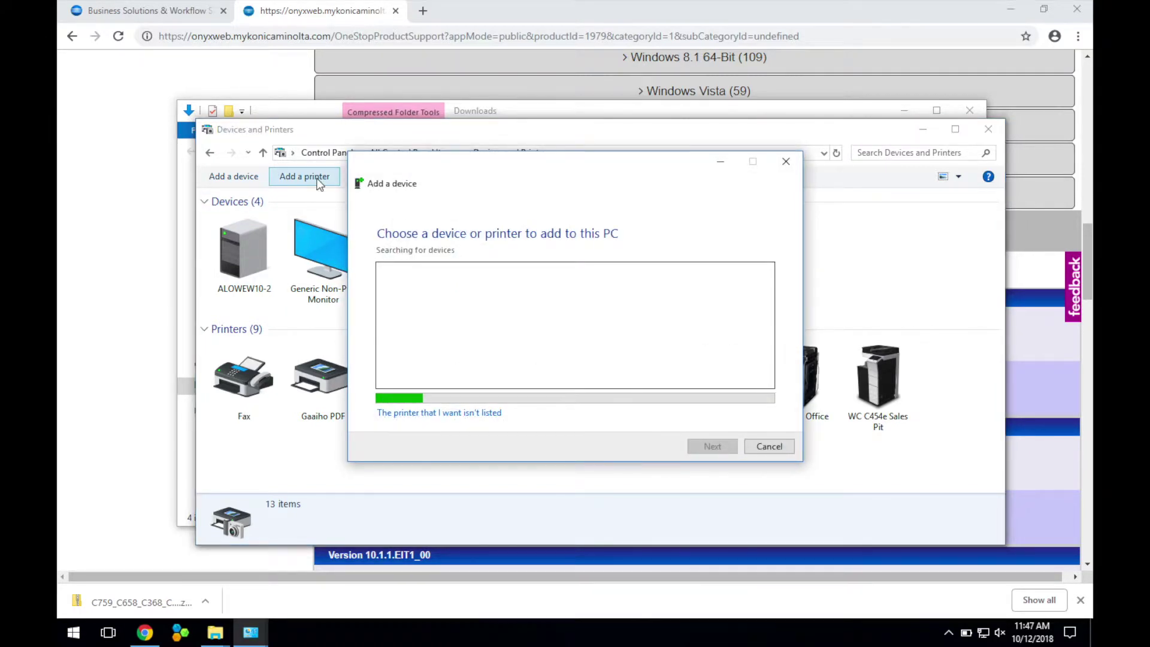
{"action": "left_click", "coordinate": [413, 415]}
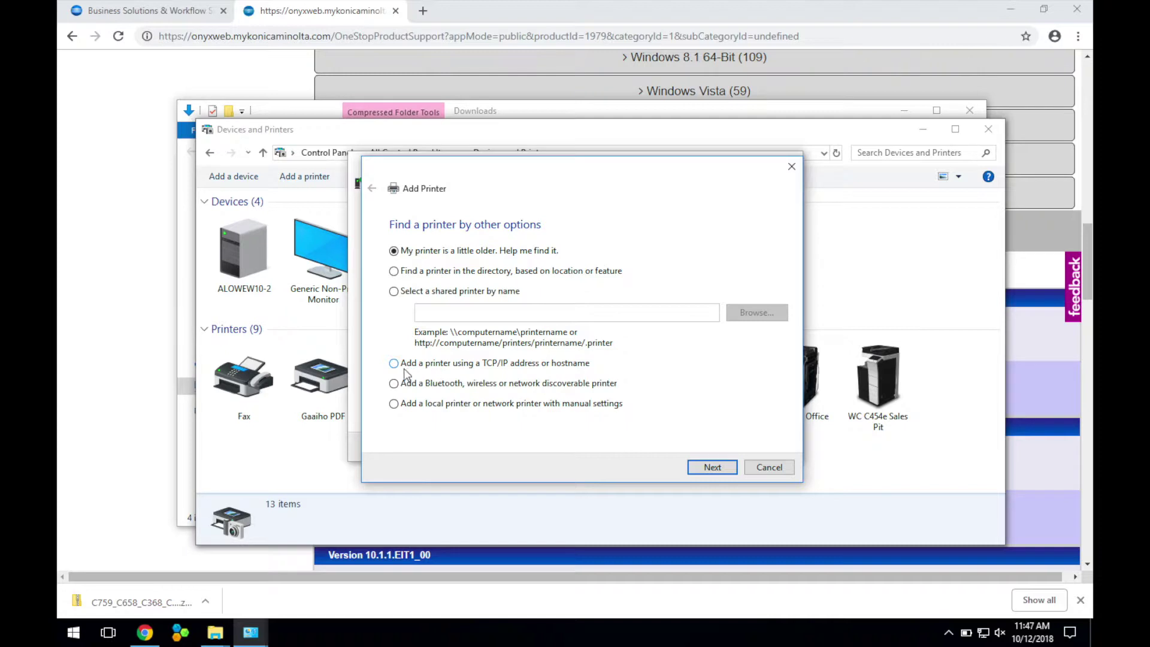
{"action": "left_click", "coordinate": [497, 367]}
Enter IP 10.10.93.16 and detect the printer, reaching the driver installation prompt.
{"action": "left_click", "coordinate": [716, 468]}
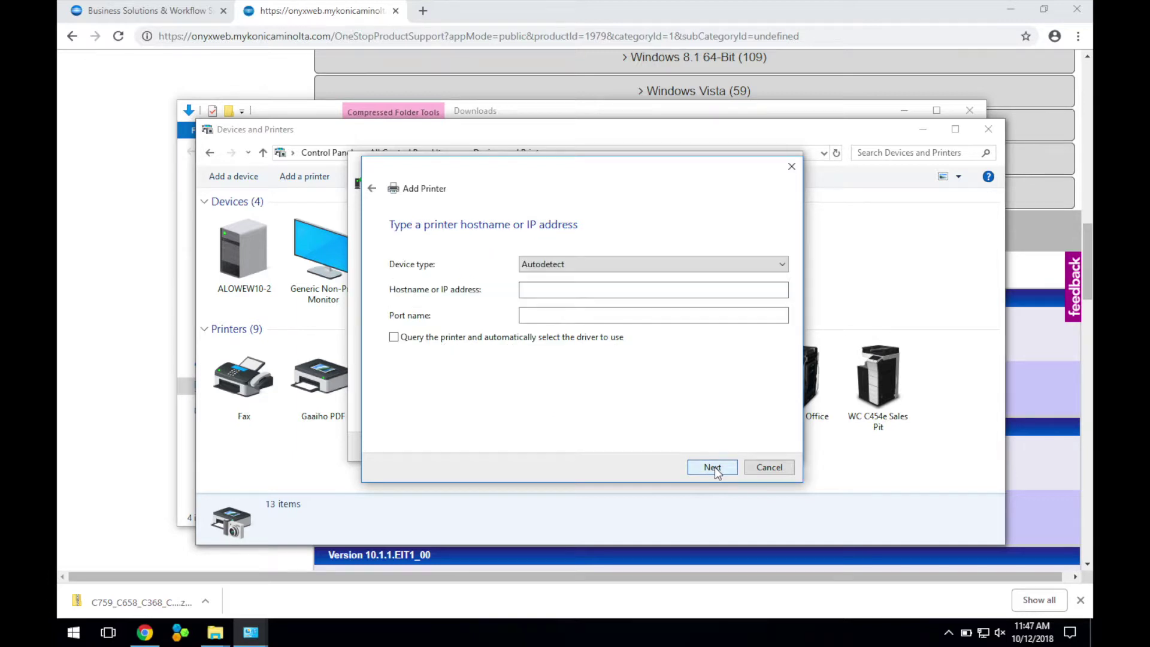
{"action": "left_click", "coordinate": [758, 292]}
{"action": "type", "text": "10.10.93.16"}
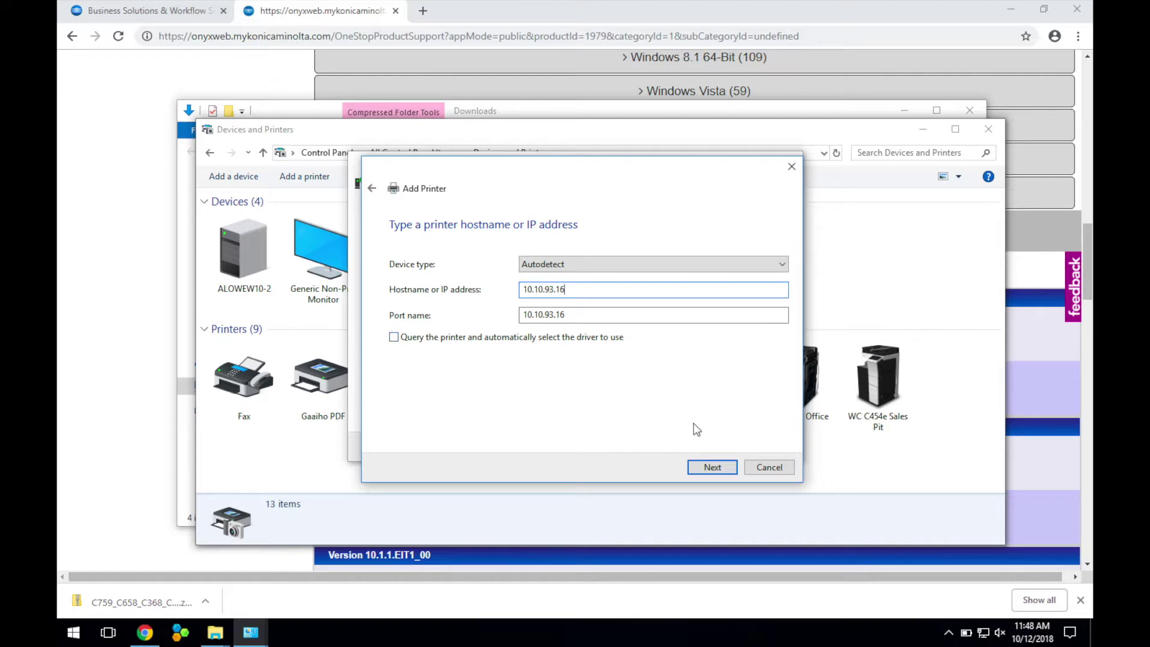
{"action": "left_click", "coordinate": [712, 468]}
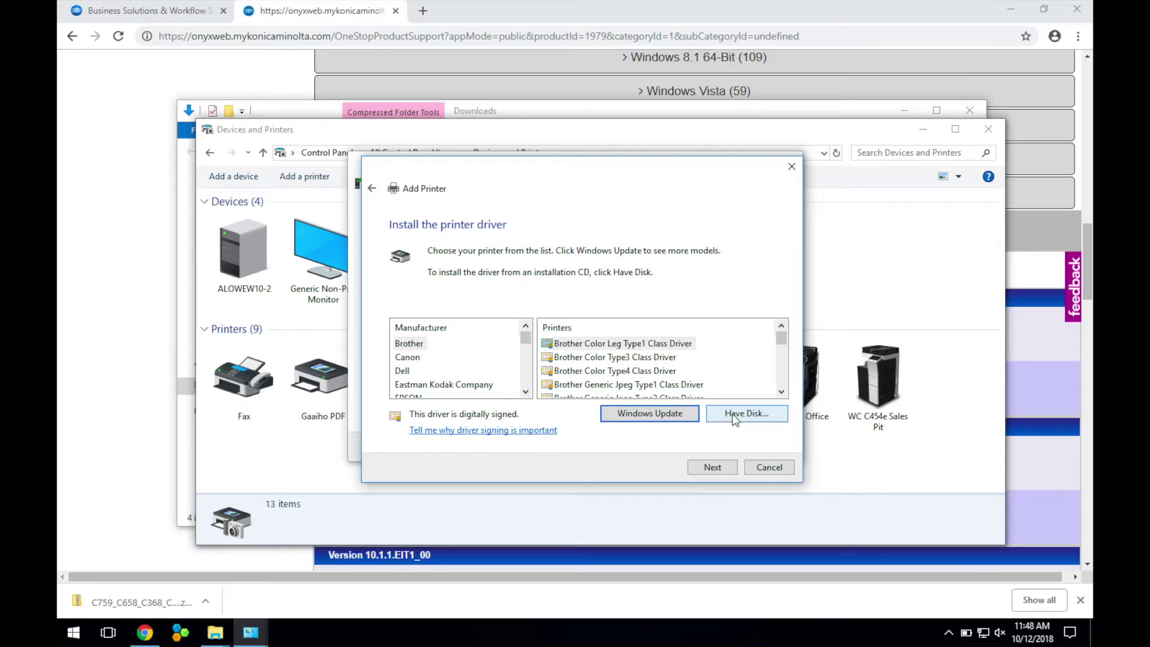
Point Have Disk at the downloaded C759 driver package in the Downloads folder.
{"action": "left_click", "coordinate": [734, 416]}
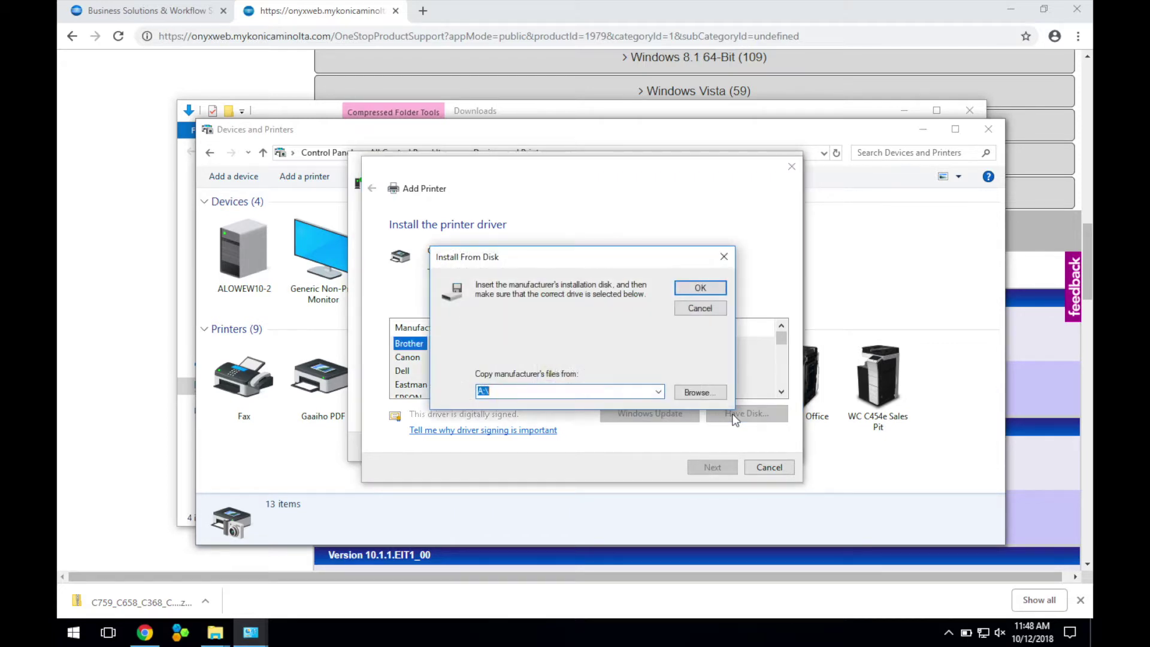
{"action": "left_click", "coordinate": [697, 393]}
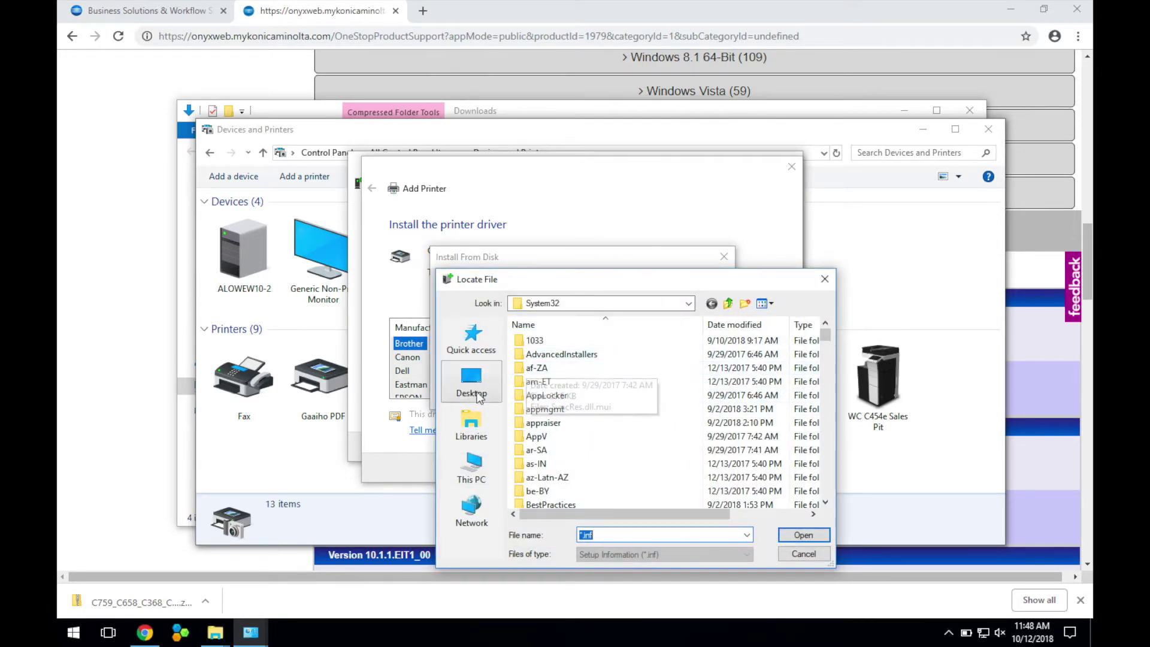
{"action": "left_click", "coordinate": [469, 470]}
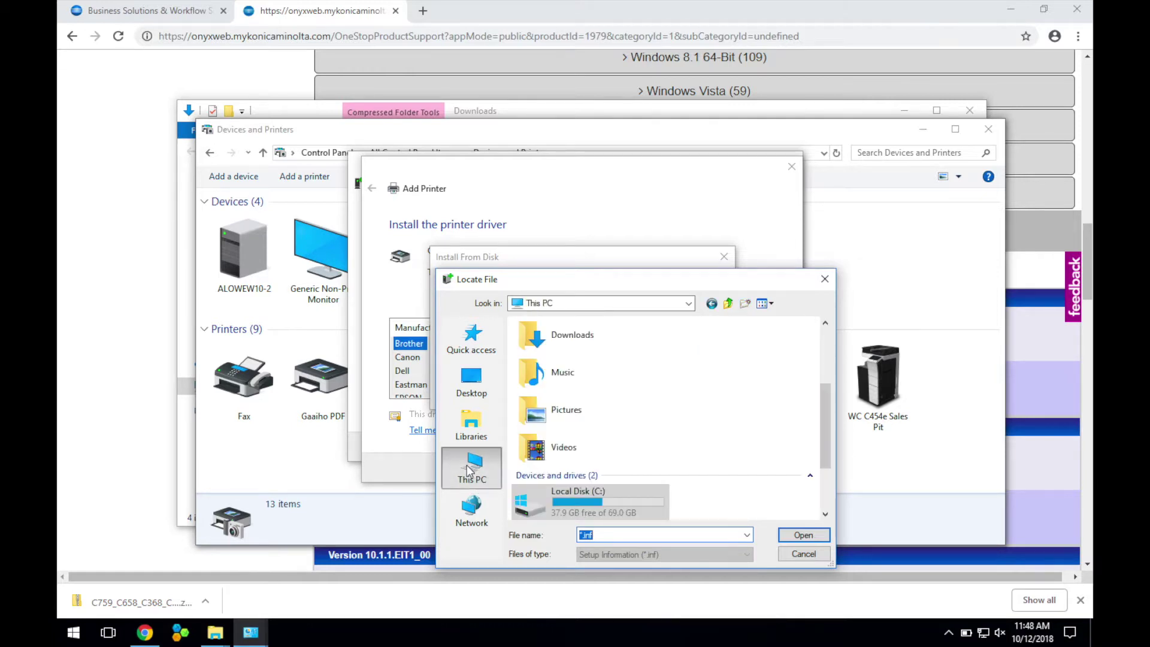
{"action": "double_click", "coordinate": [584, 341]}
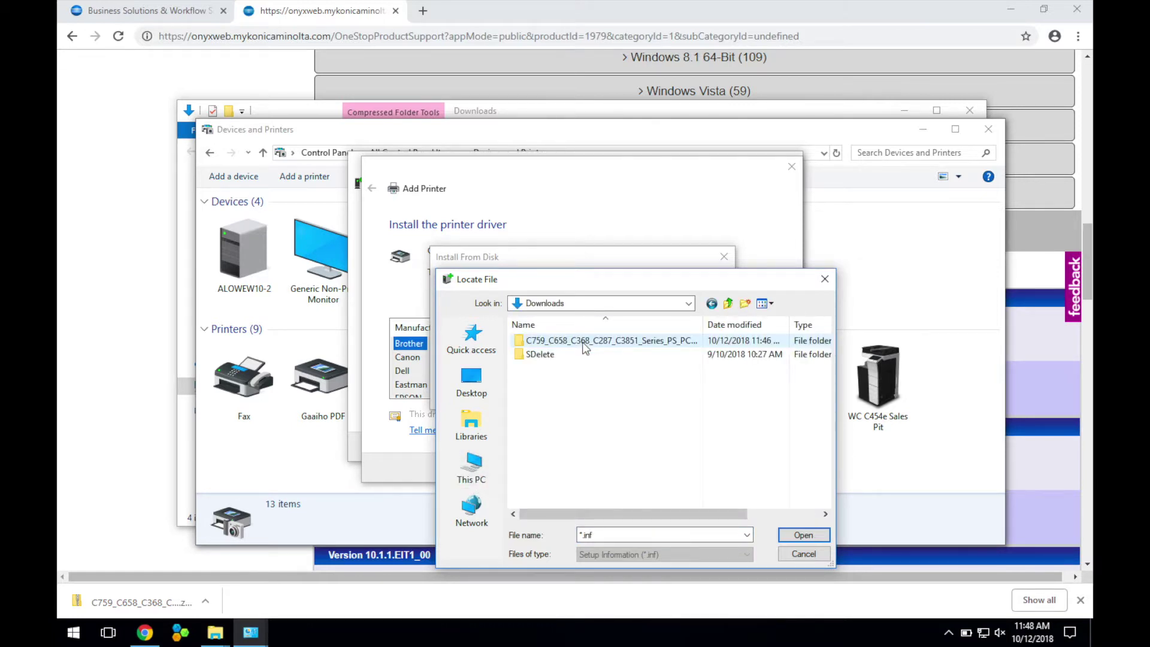
{"action": "left_click", "coordinate": [575, 347]}
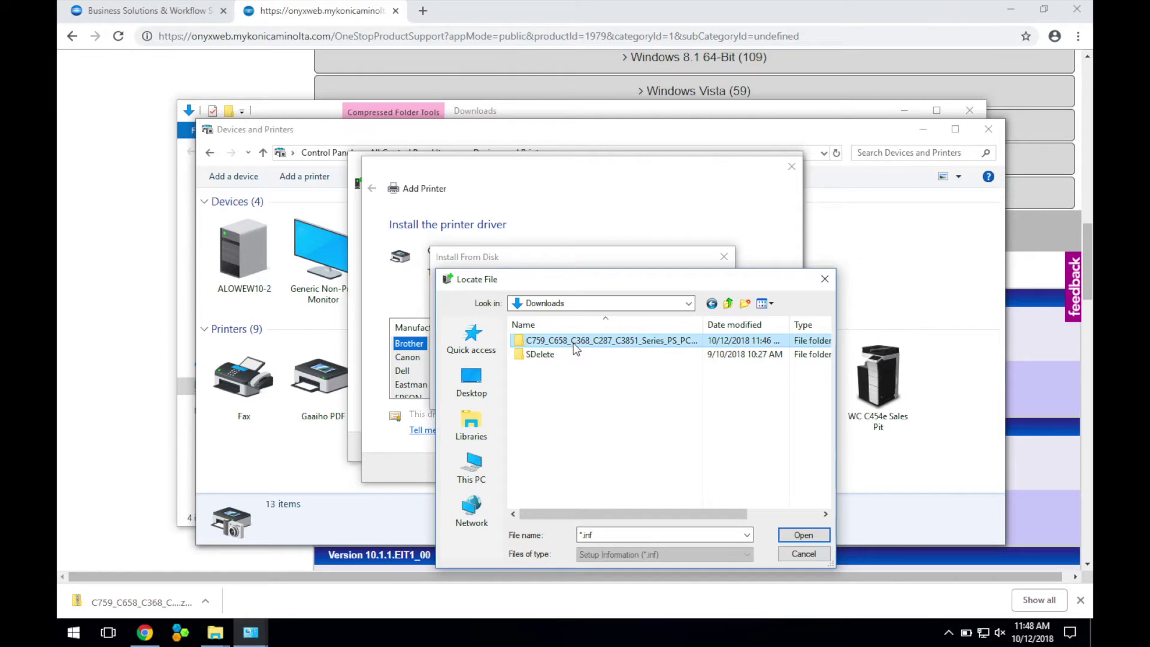
{"action": "double_click", "coordinate": [575, 345]}
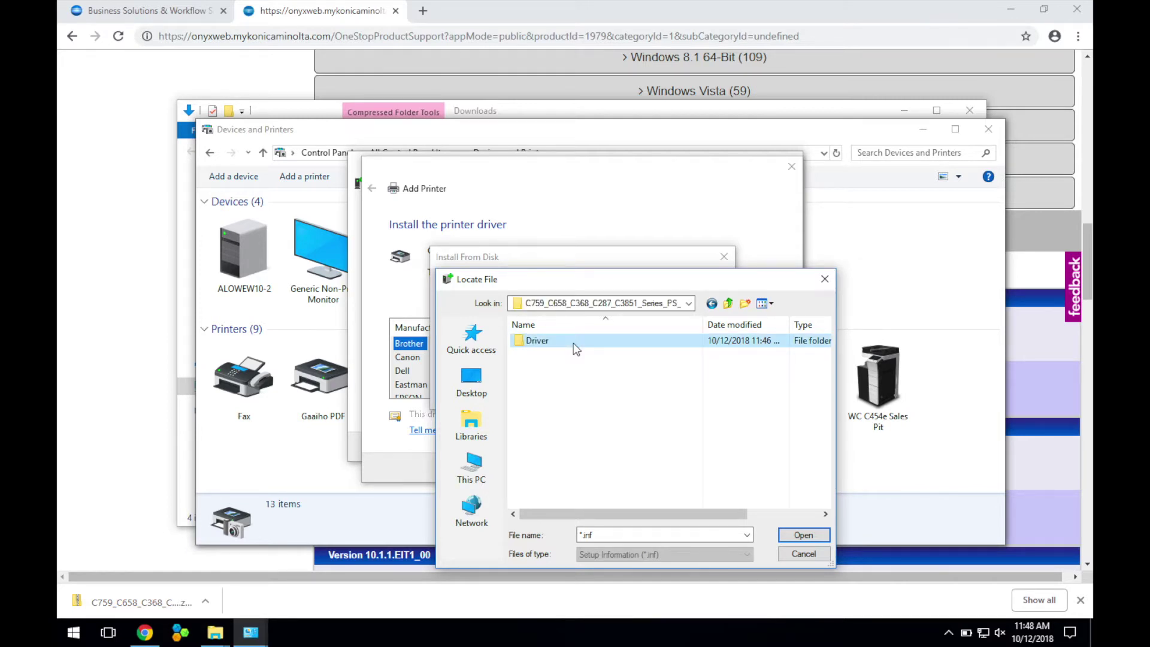
Pick the .inf driver file under Driver > Drivers > PCL > EN > Win_x64.
{"action": "left_click", "coordinate": [575, 349]}
{"action": "left_click", "coordinate": [575, 349]}
{"action": "double_click", "coordinate": [576, 349]}
{"action": "double_click", "coordinate": [571, 355]}
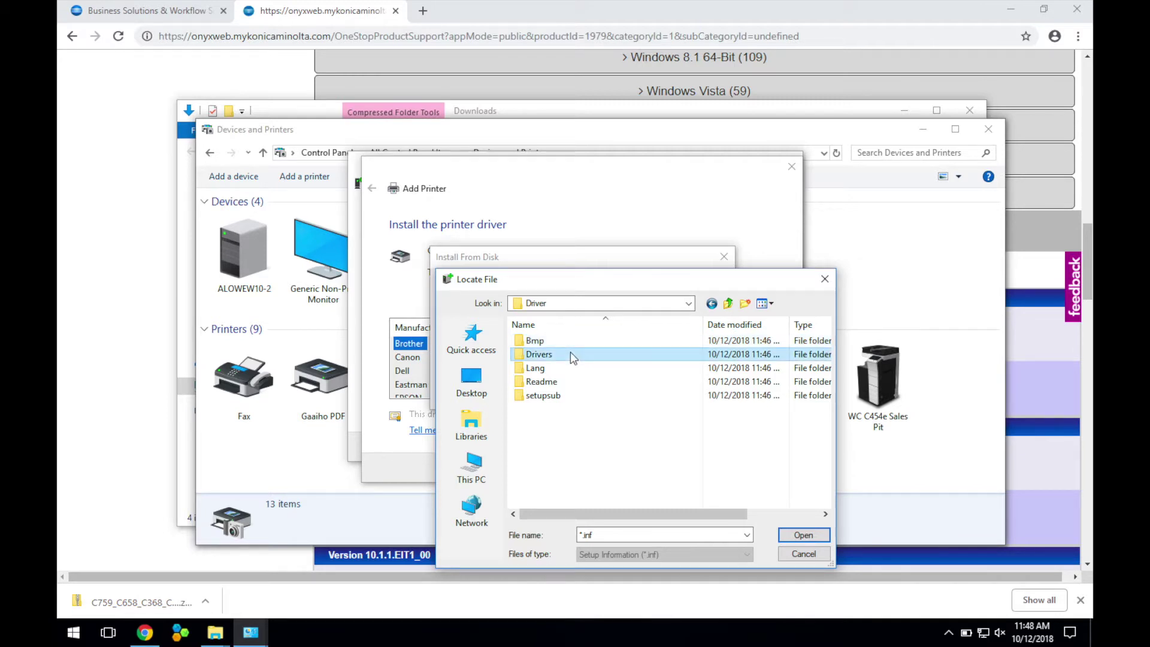
{"action": "mouse_move", "coordinate": [534, 354]}
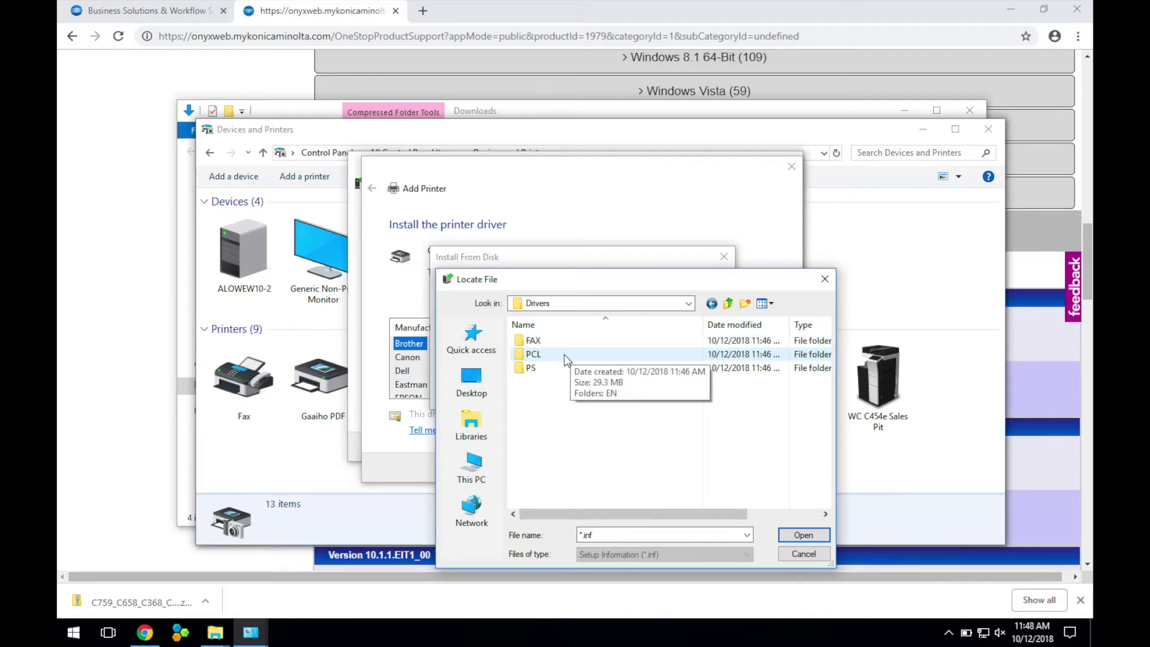
{"action": "double_click", "coordinate": [565, 355]}
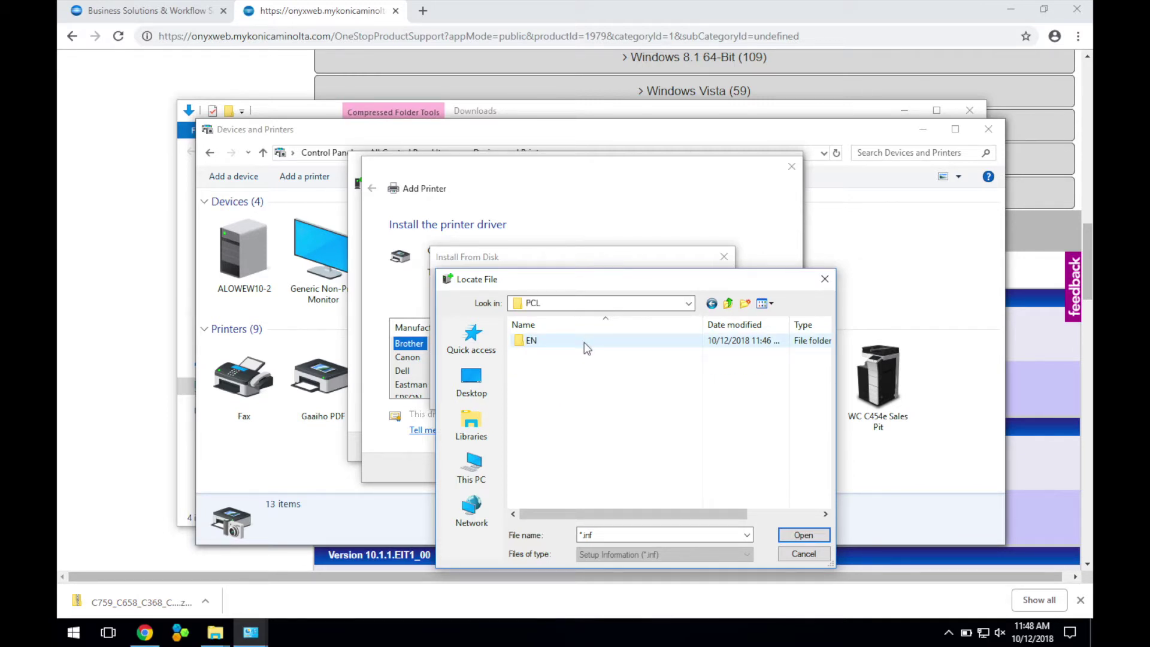
{"action": "double_click", "coordinate": [584, 343]}
{"action": "left_click", "coordinate": [575, 342]}
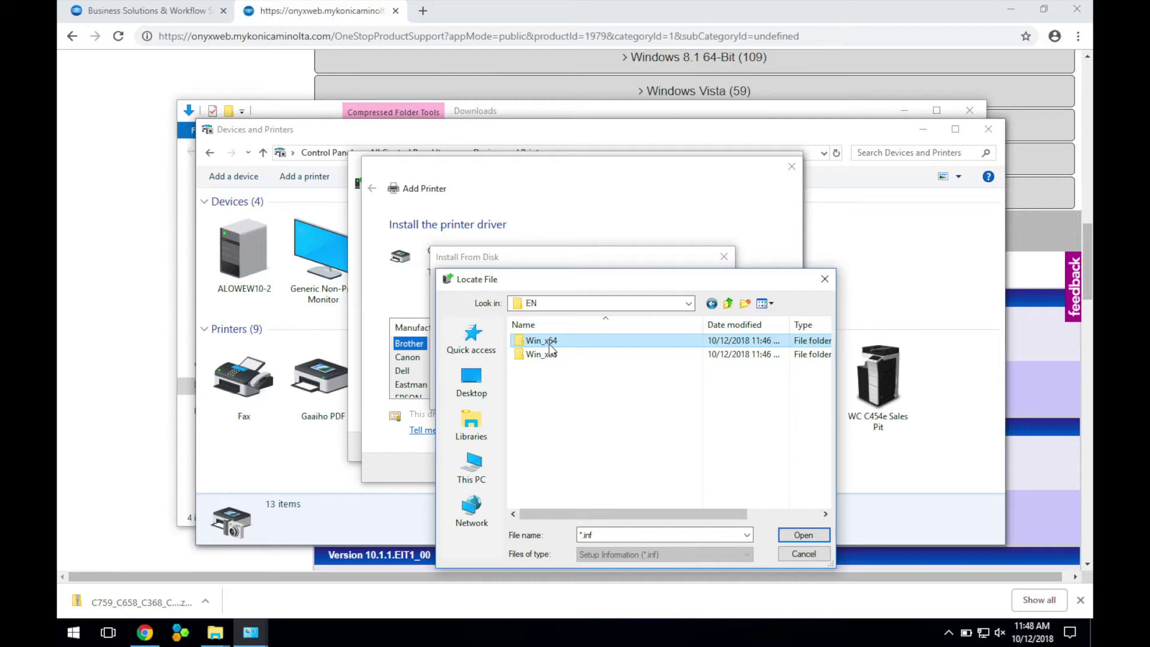
{"action": "double_click", "coordinate": [549, 343]}
{"action": "double_click", "coordinate": [549, 343]}
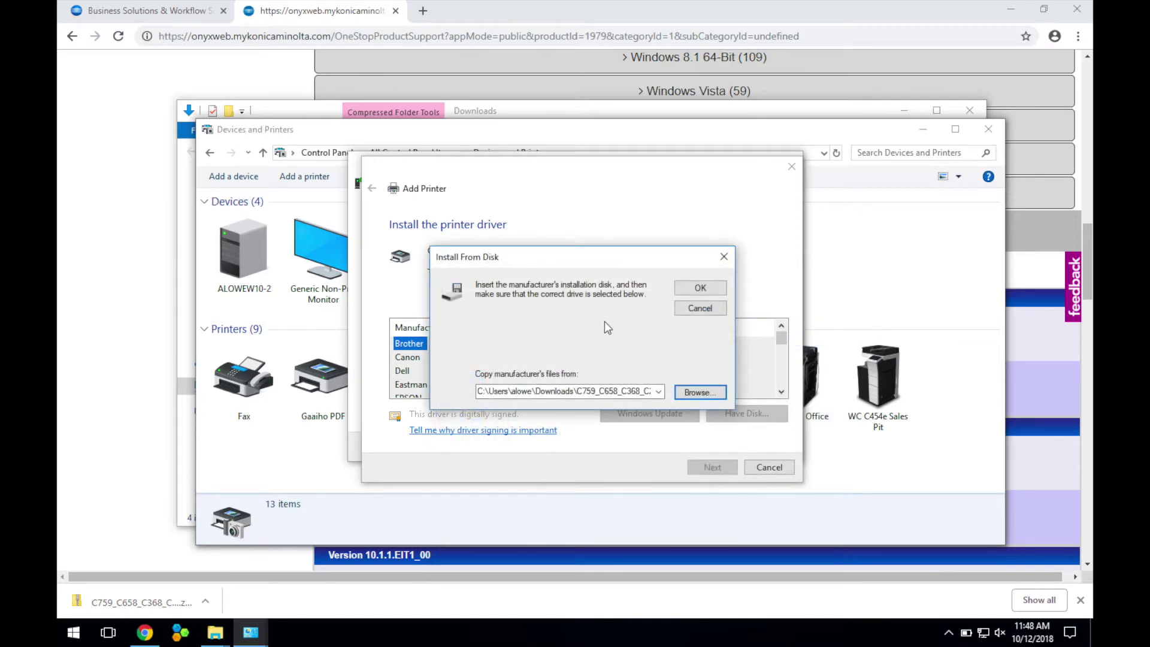
Install the KONICA MINOLTA C658SeriesPCL driver as a printer named 'SF C658 Showroom'.
{"action": "left_click", "coordinate": [699, 288]}
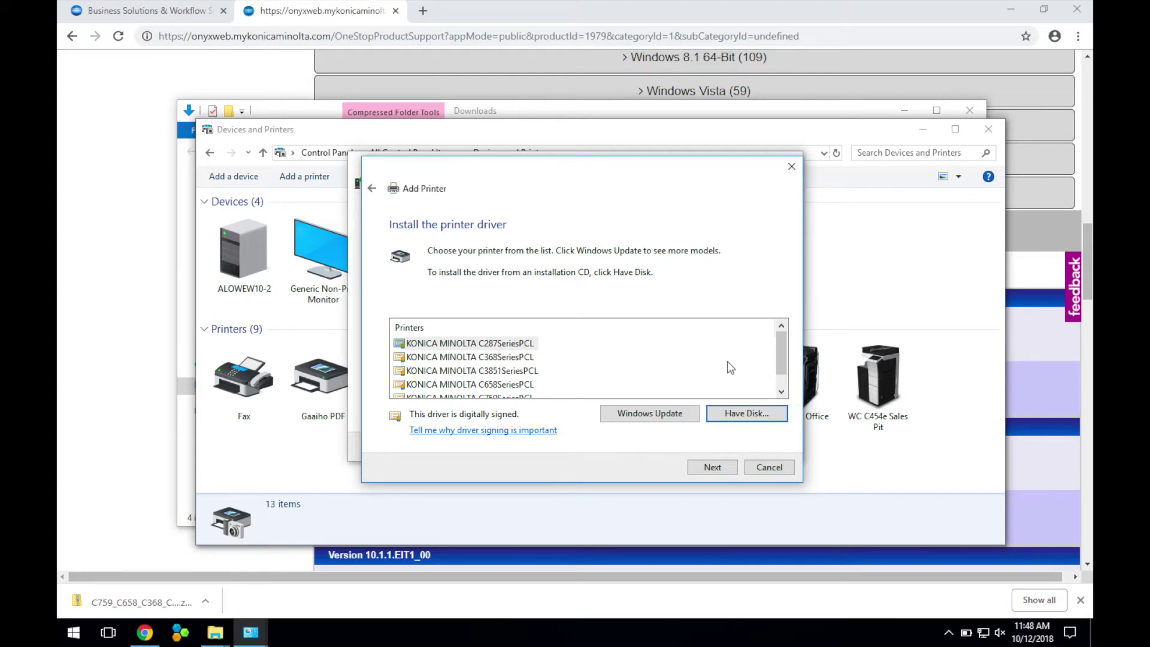
{"action": "left_click", "coordinate": [781, 391]}
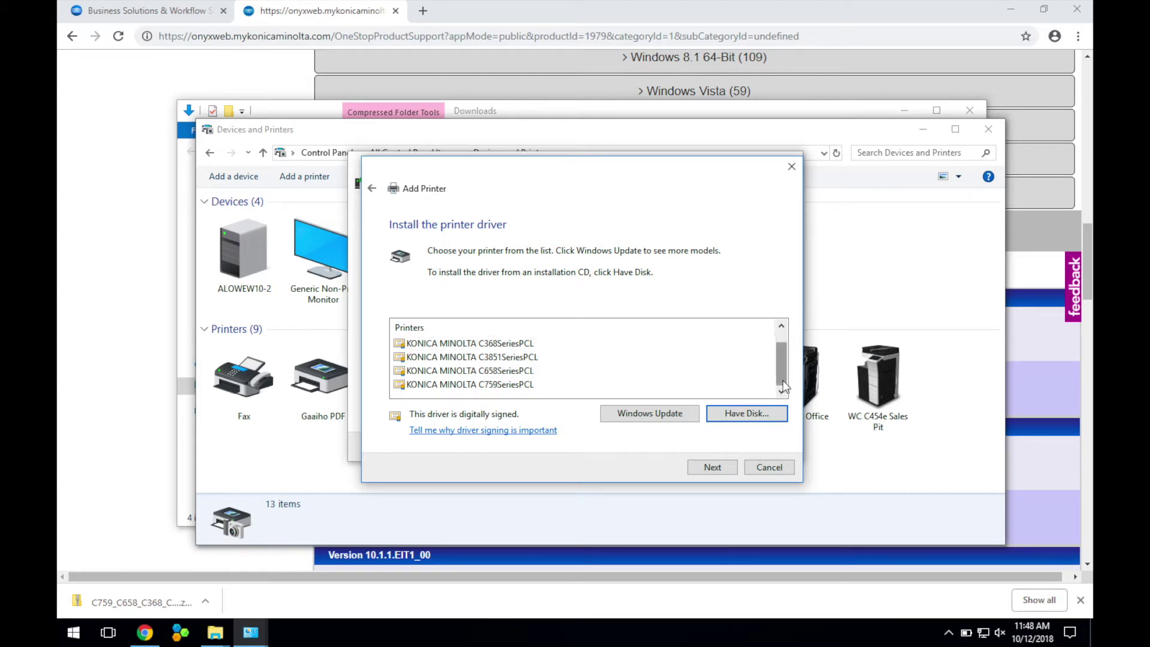
{"action": "left_click", "coordinate": [516, 371]}
{"action": "left_click", "coordinate": [707, 466]}
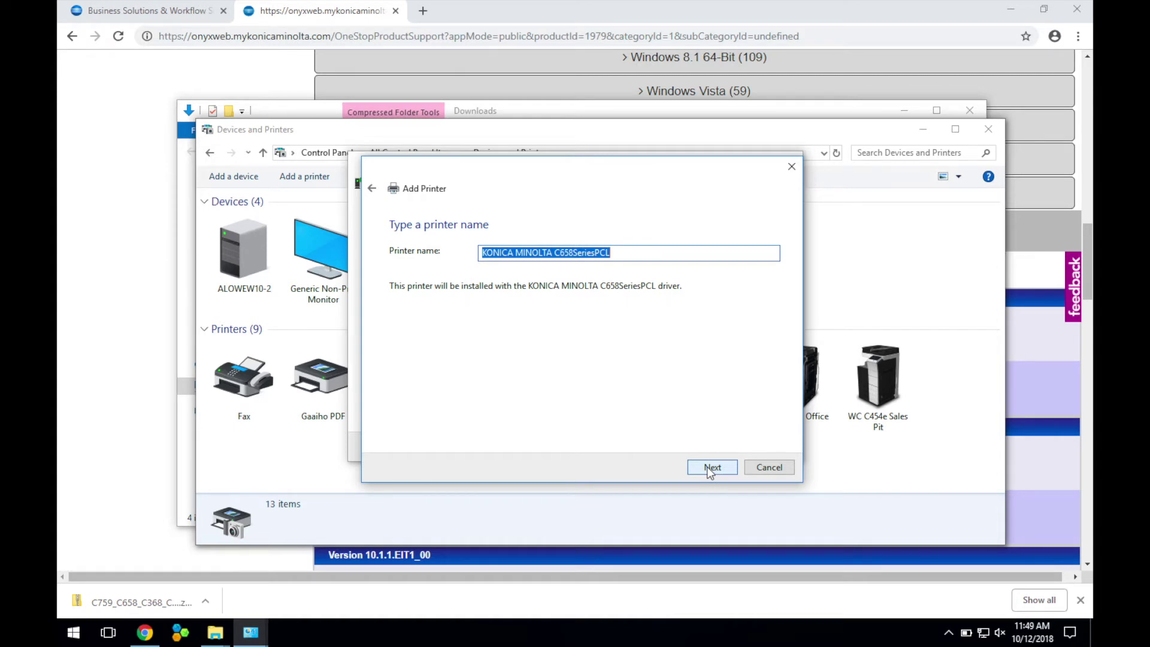
{"action": "type", "text": "SF C"}
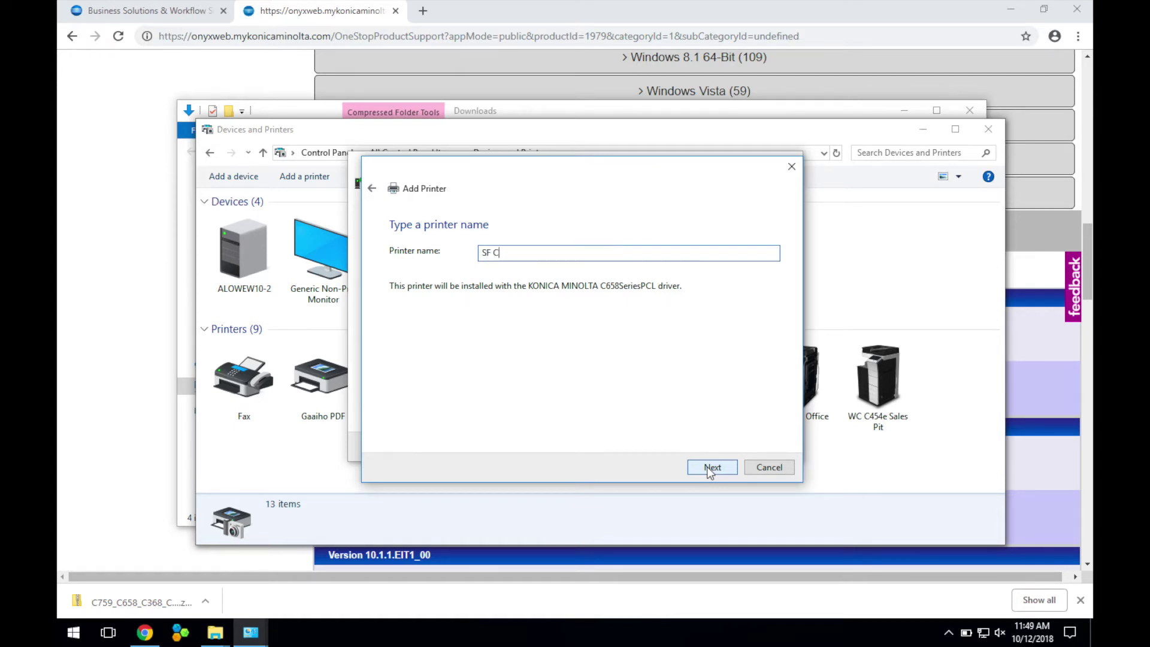
{"action": "type", "text": "658 S"}
{"action": "type", "text": "howroom"}
{"action": "left_click", "coordinate": [709, 467]}
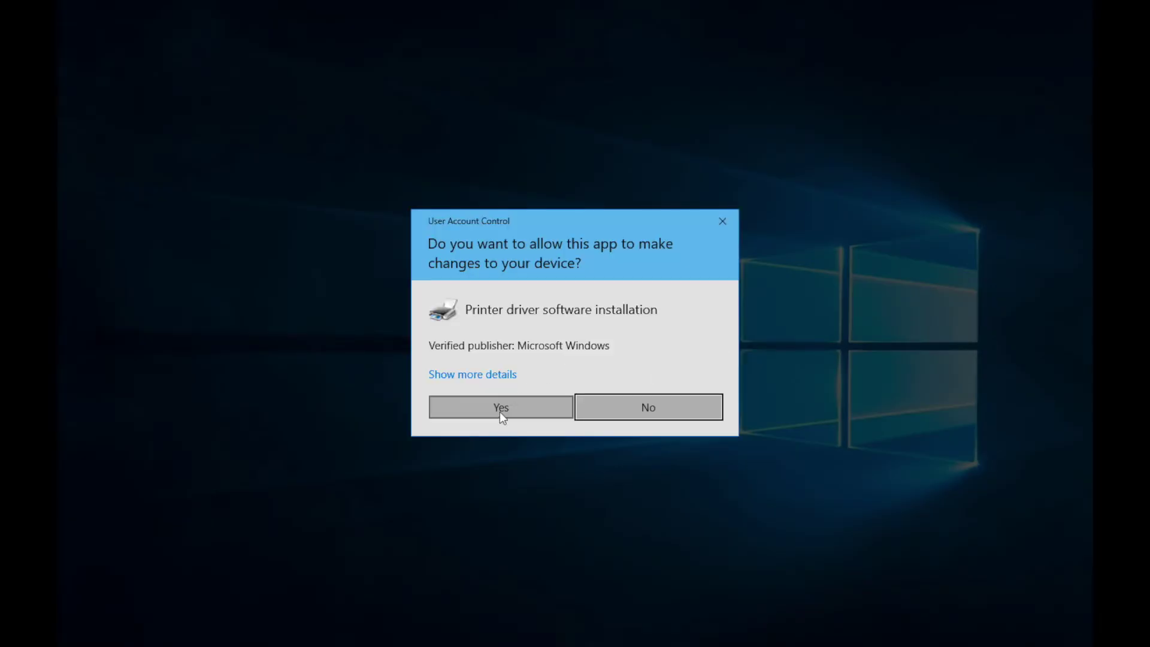
Allow the driver install in the UAC prompt and keep the printer unshared.
{"action": "left_click", "coordinate": [488, 407]}
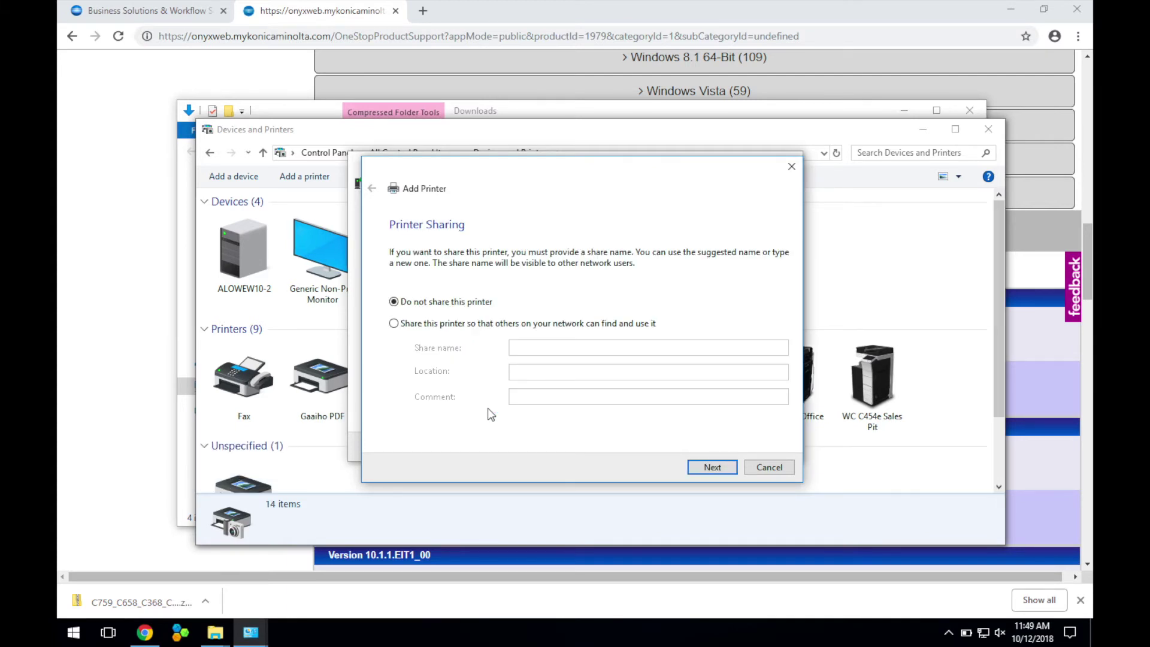
{"action": "left_click", "coordinate": [710, 468]}
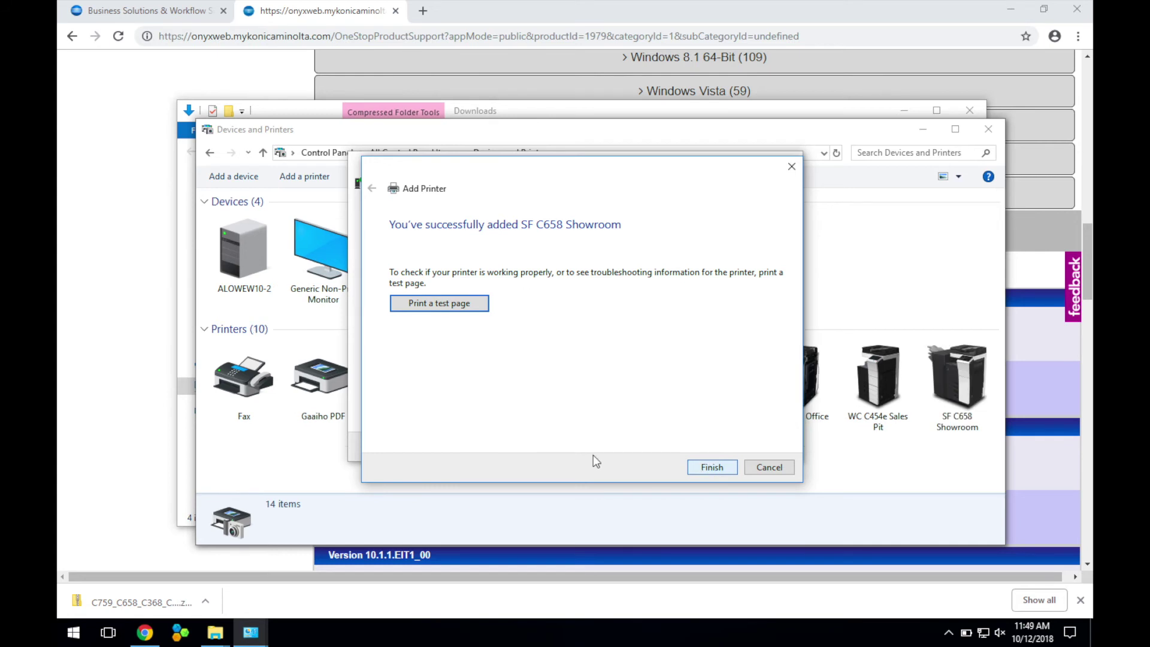
Send a test page to SF C658 Showroom and finish the Add Printer wizard.
{"action": "left_click", "coordinate": [467, 304]}
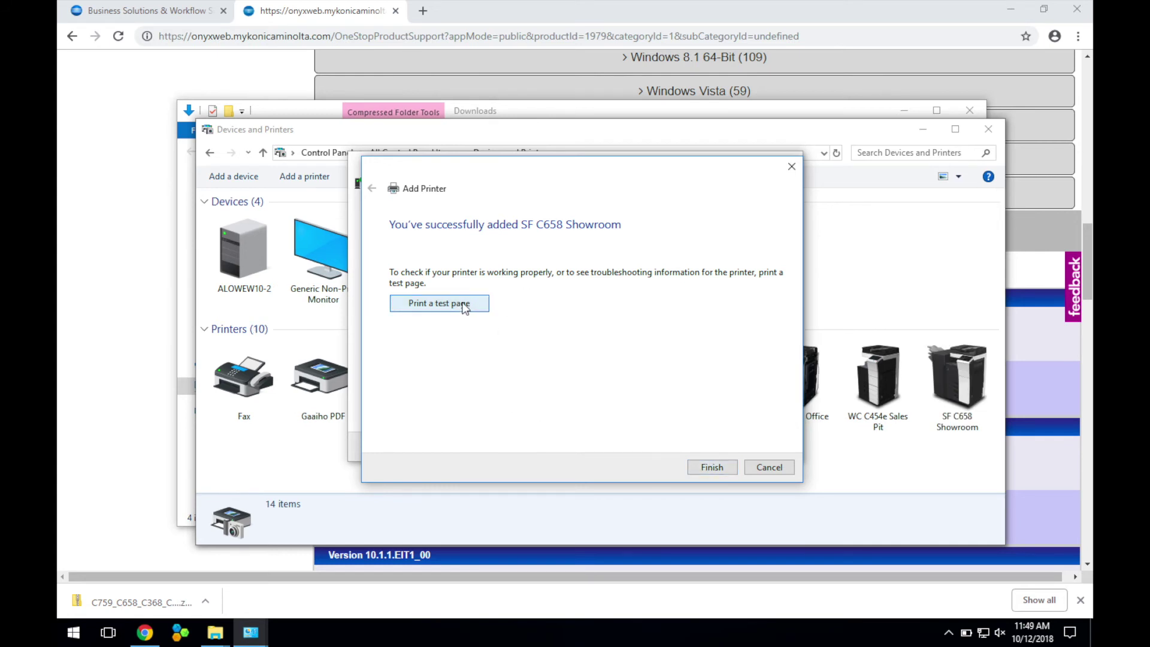
{"action": "left_click", "coordinate": [663, 349]}
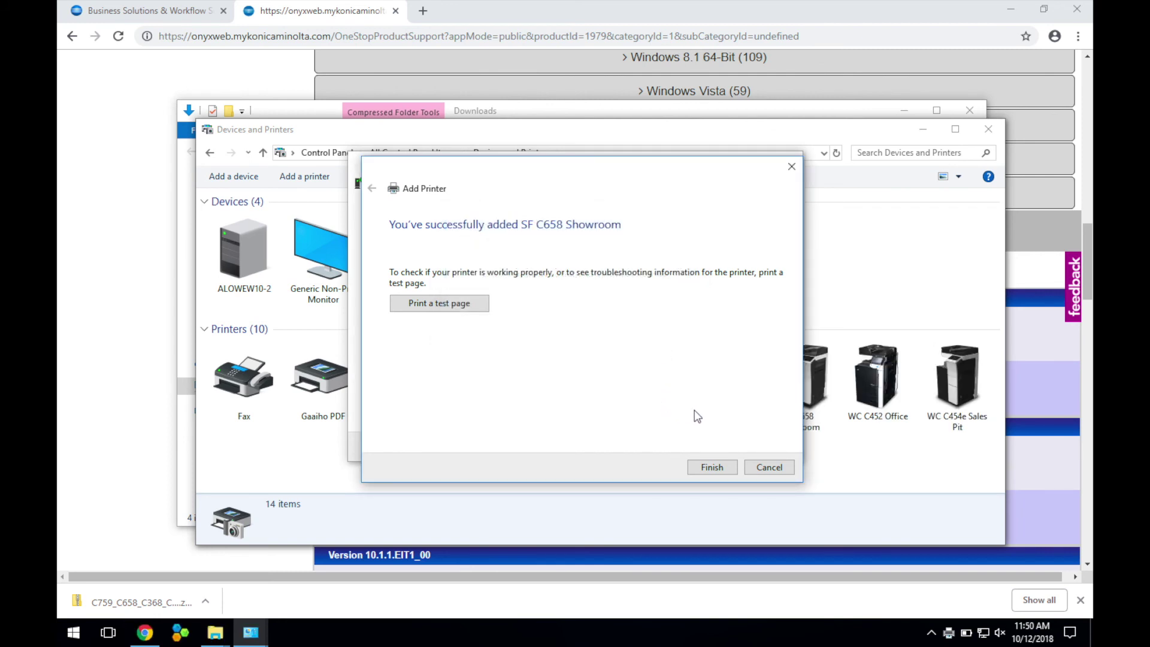
{"action": "left_click", "coordinate": [709, 468]}
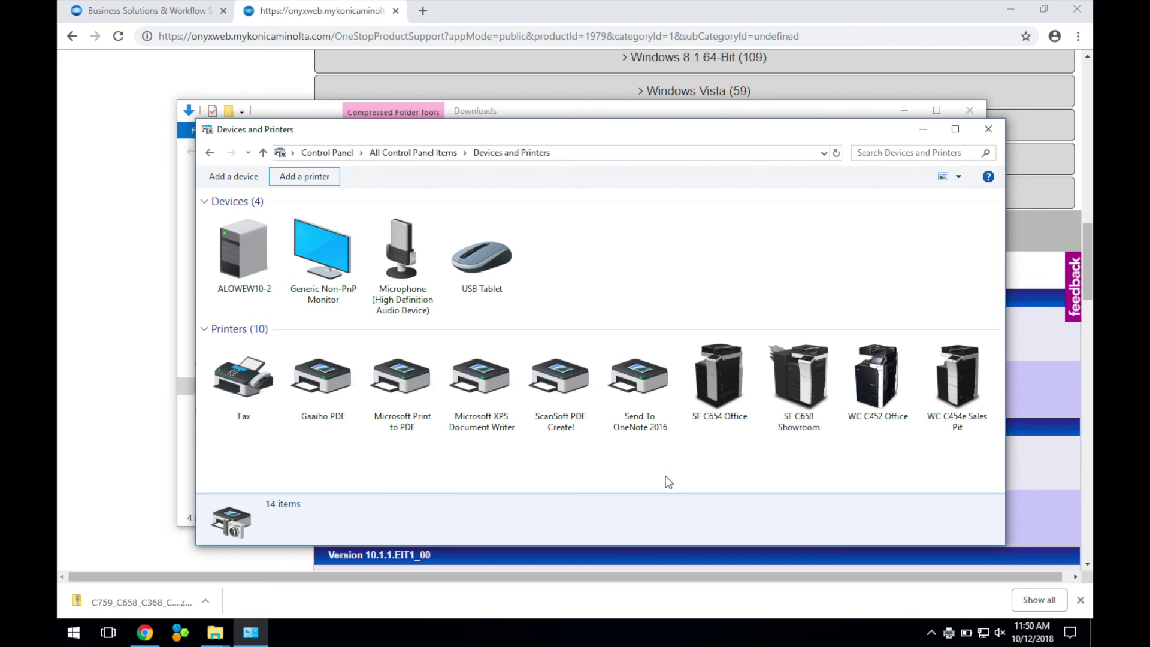